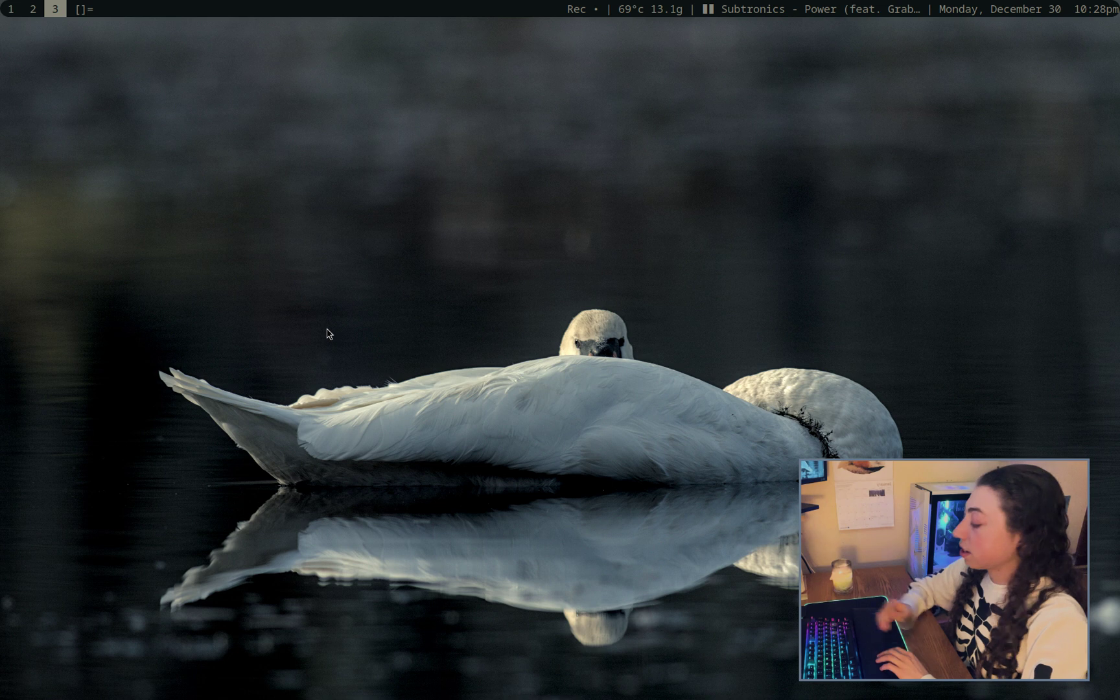
Step: Switch to workspace 2, where OpenRGB and LibreWolf are open side by side
key("super+2")
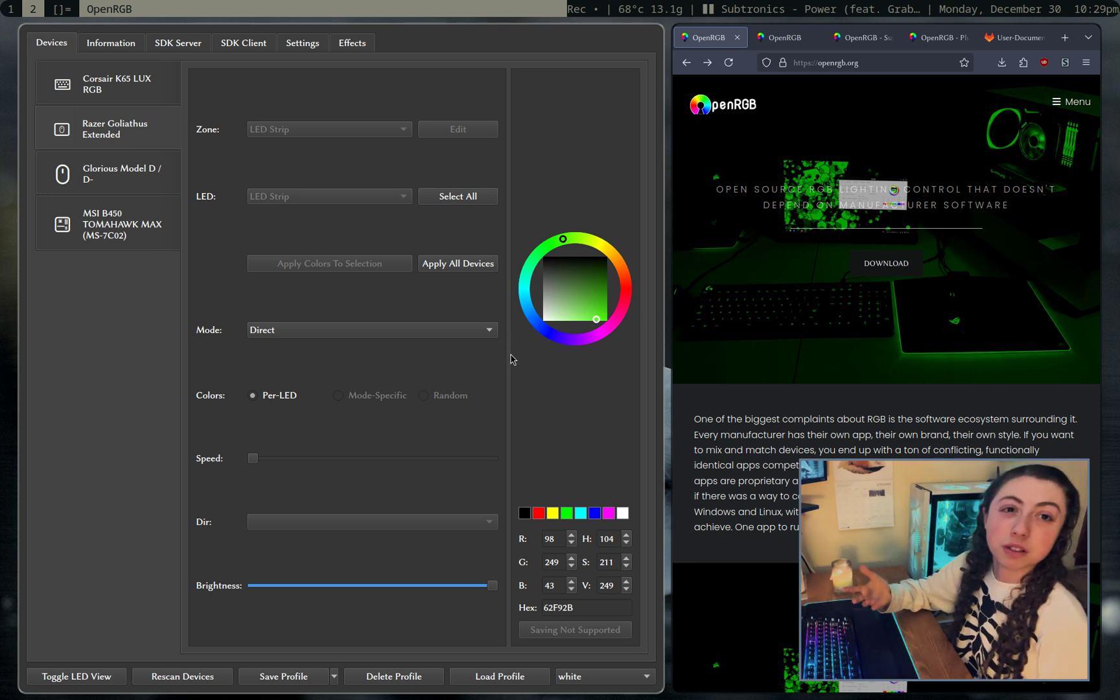
Step: Swap LibreWolf into the master area so OpenRGB narrows on the right
key("super+Return")
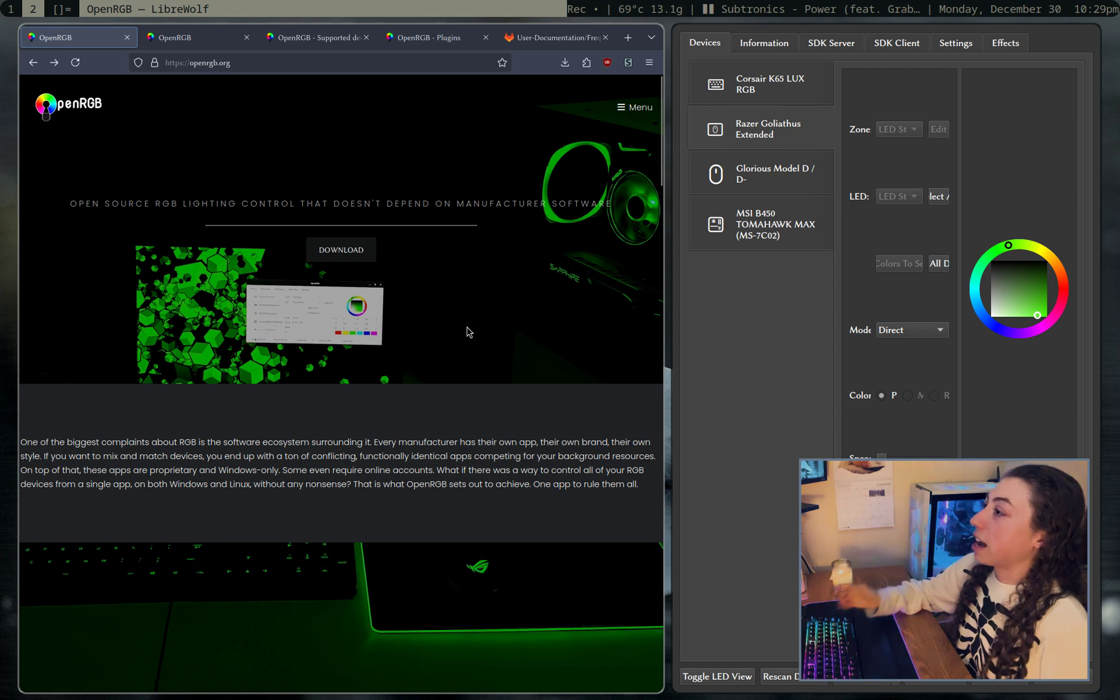
Step: Run 'yay openrgb' in a new terminal and highlight the openrgb-plugin-effects-git result
key("super+shift+Return")
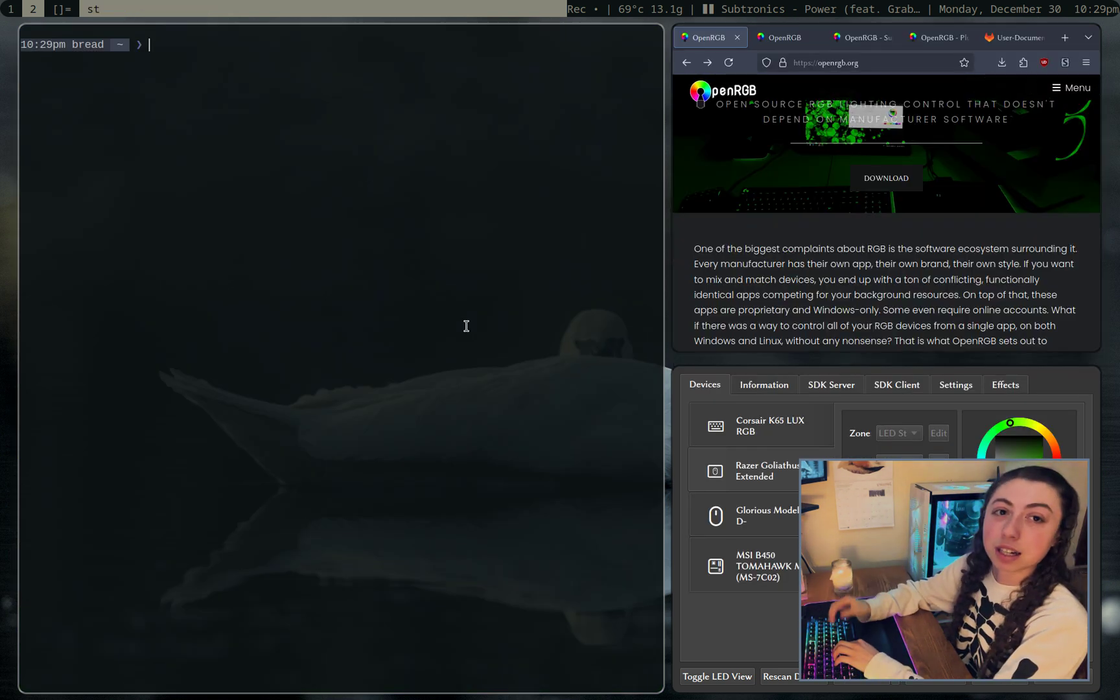
type("yay openrgb")
key("Return")
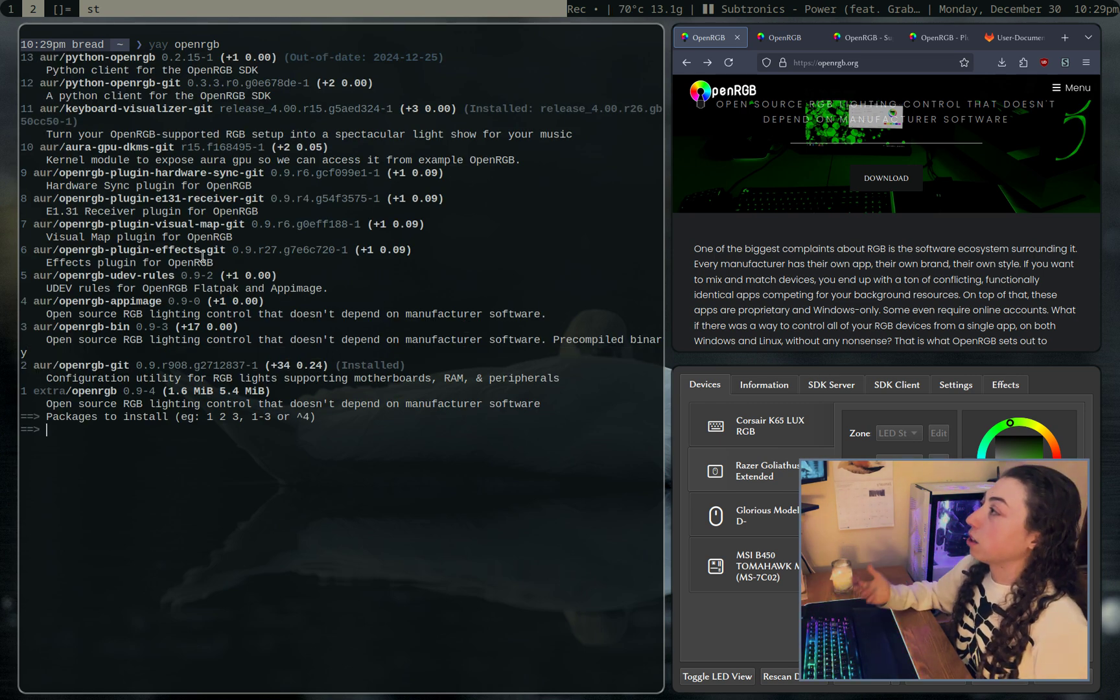
left_click_drag(21, 251, 409, 250)
left_click(410, 250)
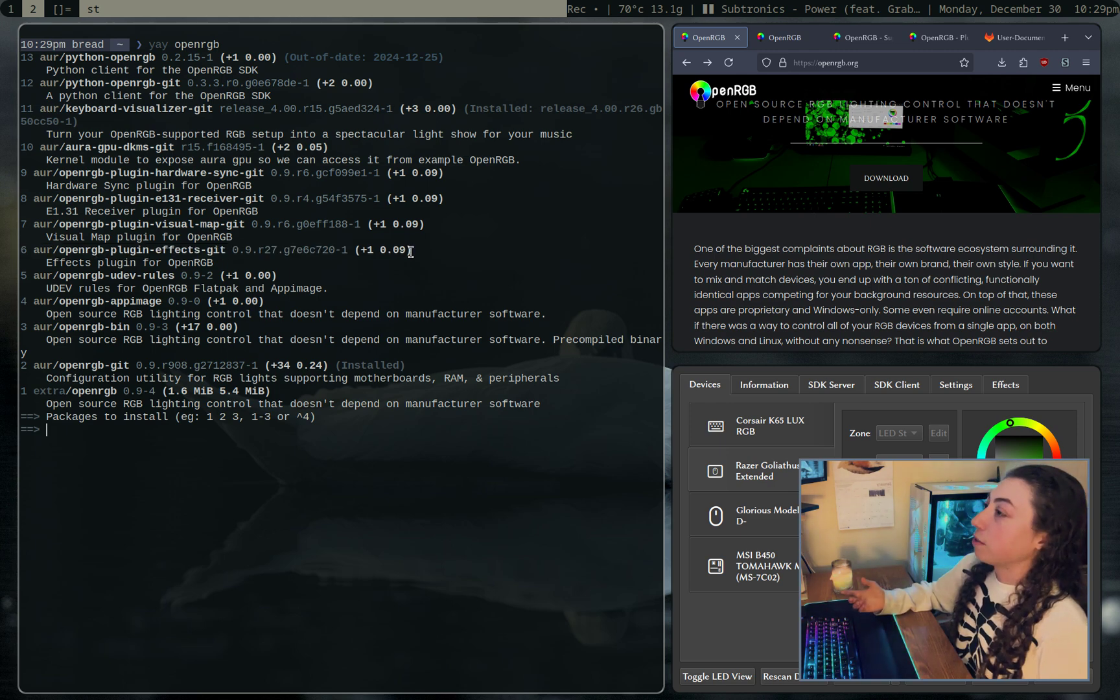
Step: Close the terminal and view the OpenRGB 0.9 Stable downloads for Windows, Linux and macOS
key("super+shift+c")
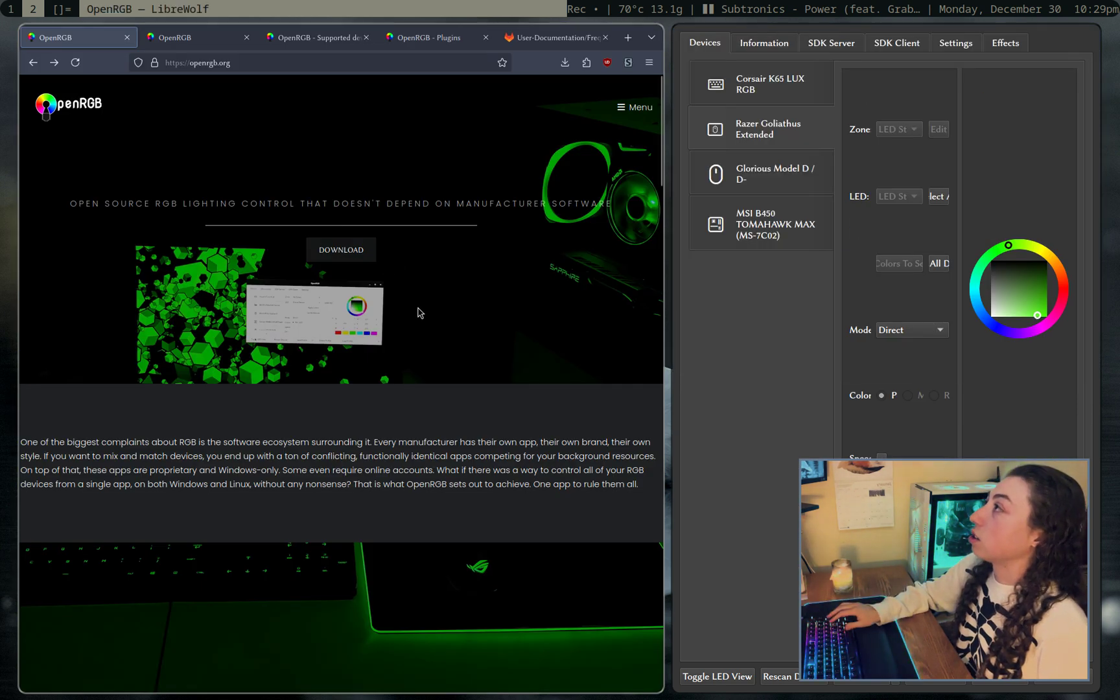
key("ctrl+Tab")
scroll(414, 454, "up", 5)
scroll(430, 467, "down", 12)
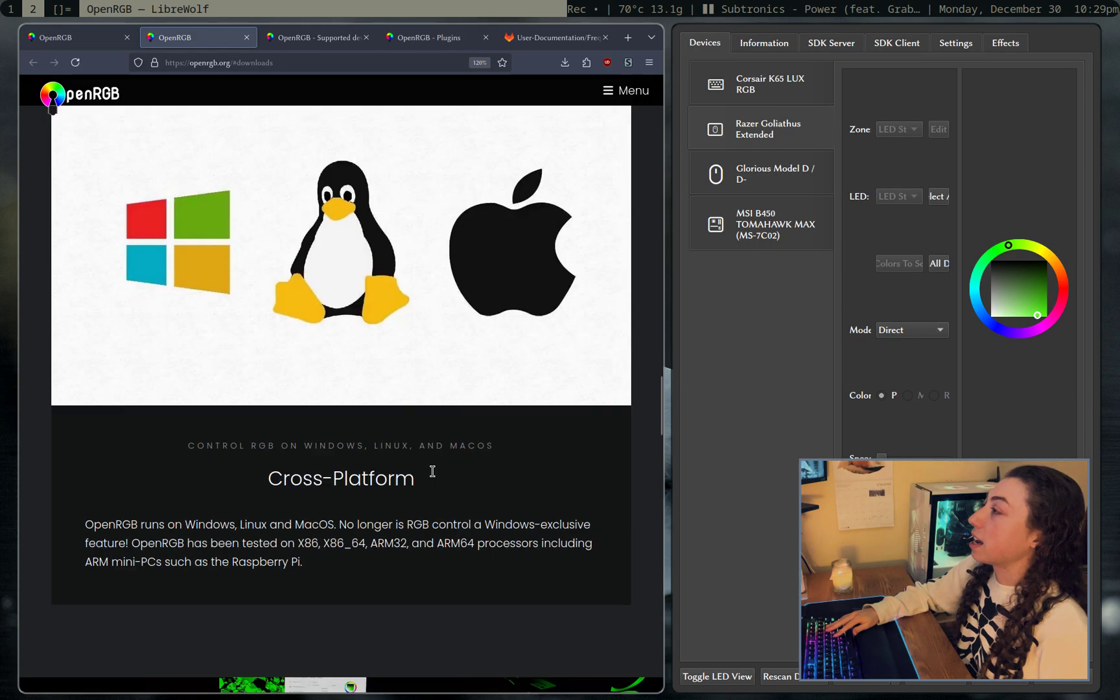
scroll(366, 442, "down", 10)
scroll(389, 421, "up", 6)
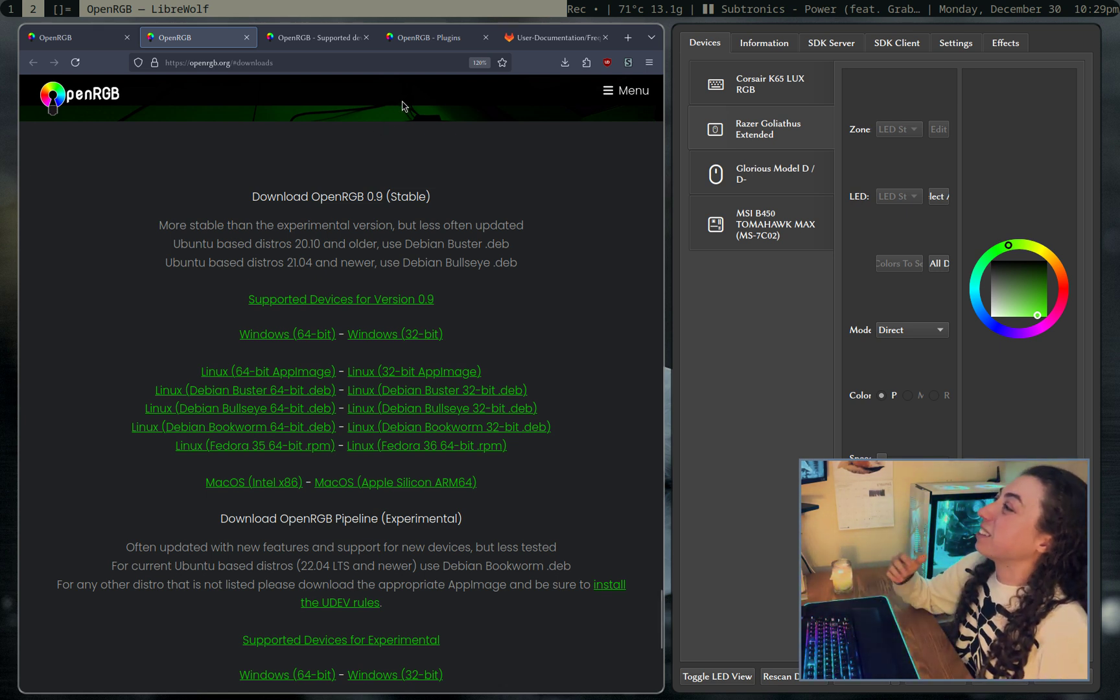
Step: Show the 'OpenRGB - Supported devices' tab with its legend and device compatibility table
left_click(332, 34)
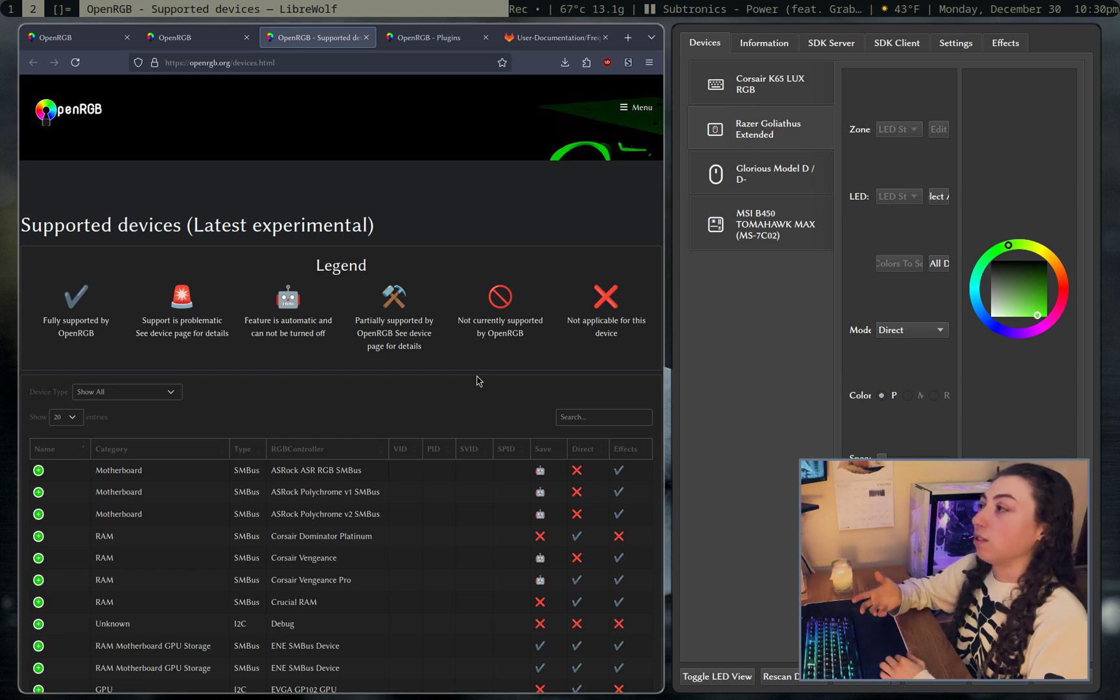
scroll(477, 380, "down", 2)
scroll(466, 376, "up", 2)
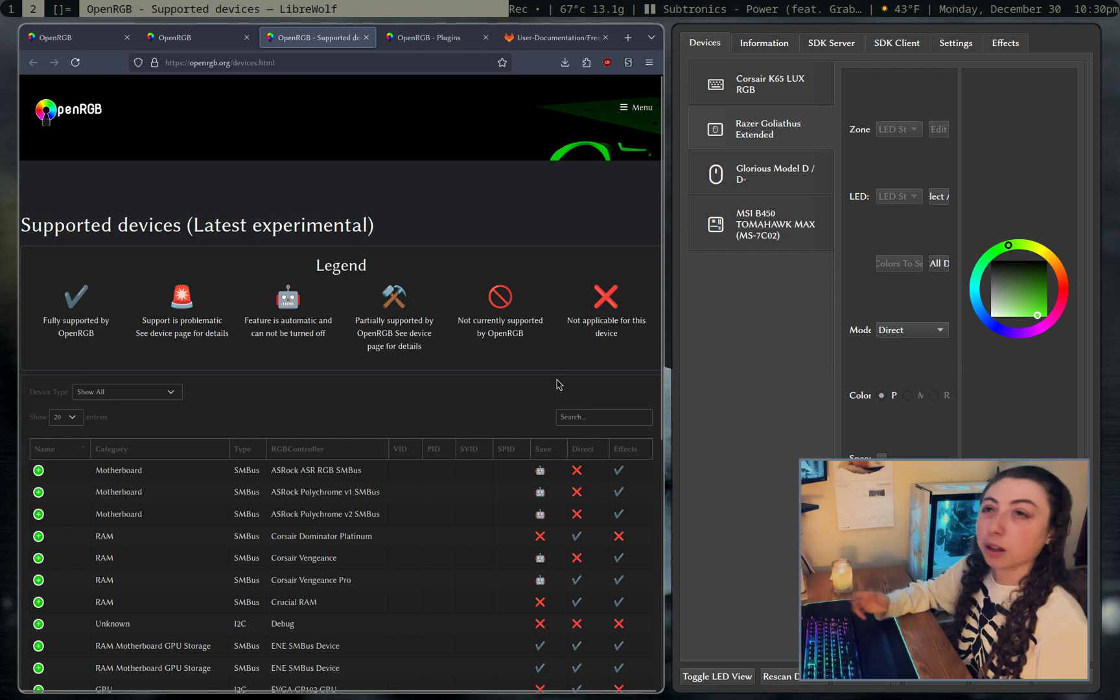
Step: Browse the OpenRGB Plugins tab, highlighting the Effects Plugin heading, through the Visual Map Plugin description
key("ctrl+Tab")
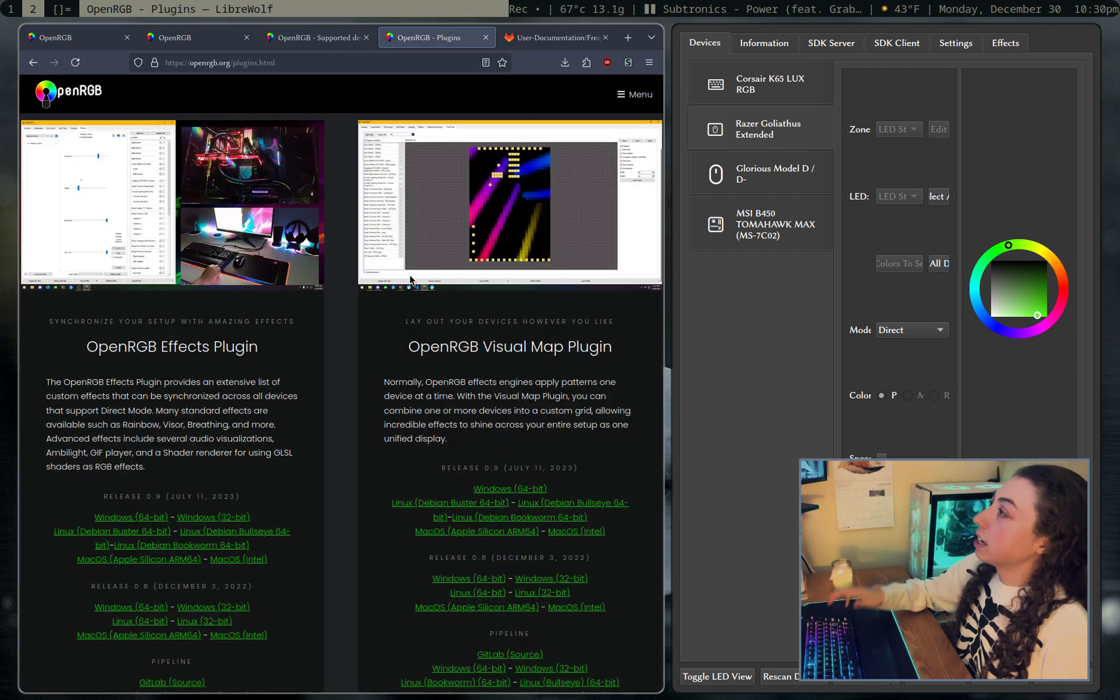
scroll(407, 323, "up", 3)
scroll(392, 341, "down", 3)
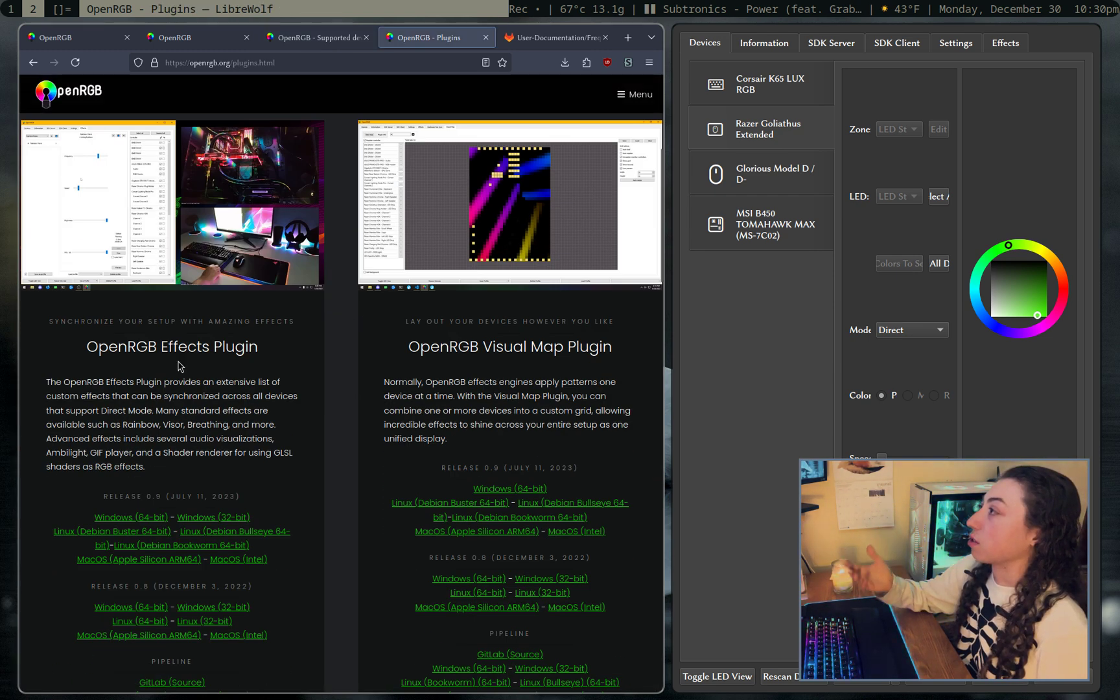
triple_click(244, 343)
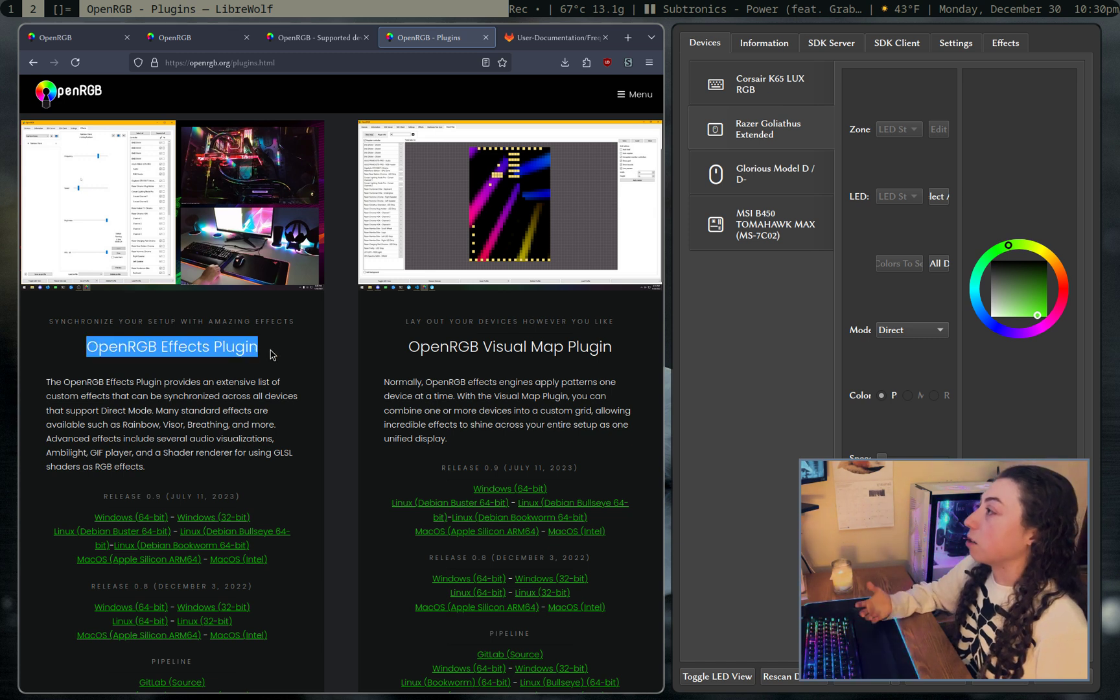
left_click(290, 348)
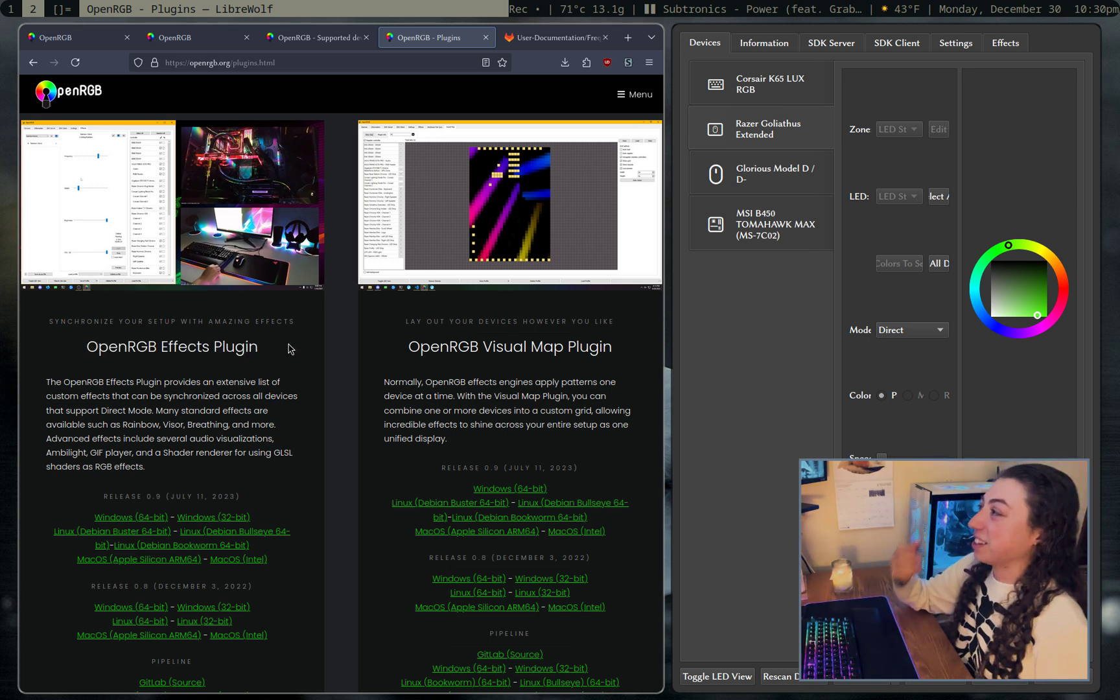
scroll(292, 353, "down", 3)
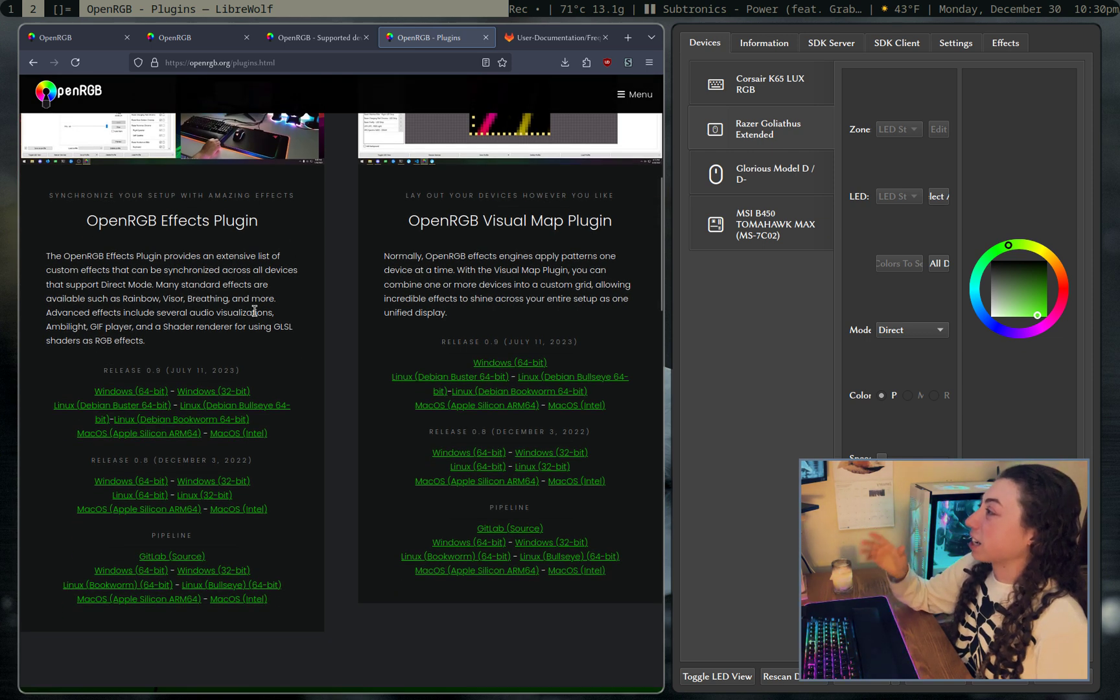
scroll(461, 192, "up", 2)
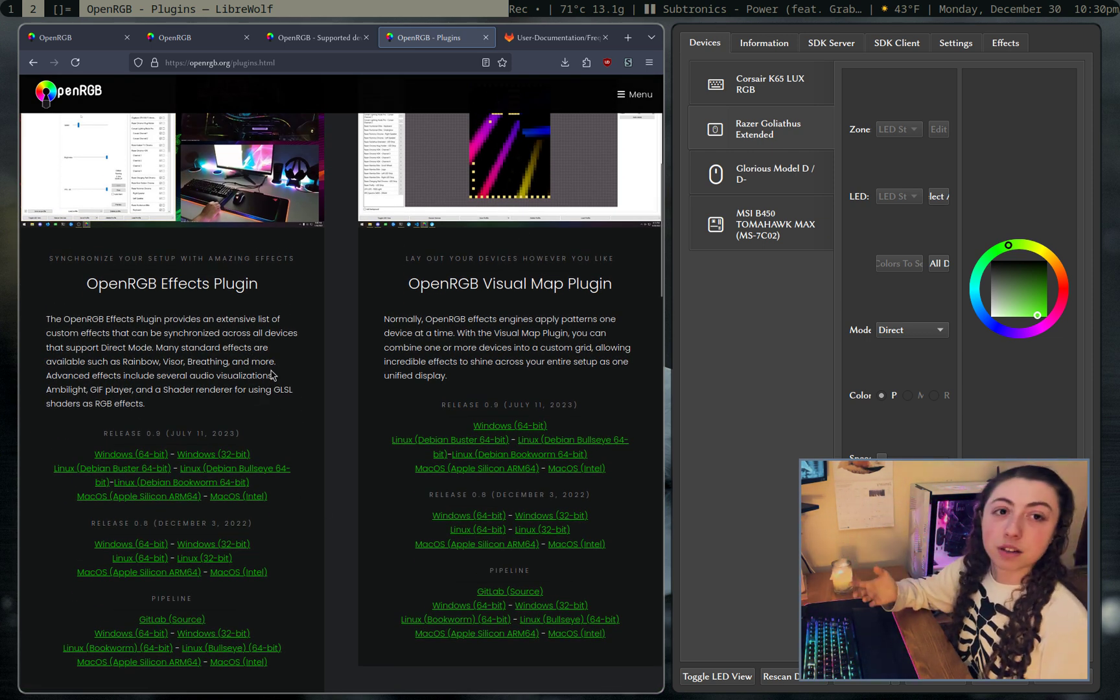
scroll(233, 402, "down", 2)
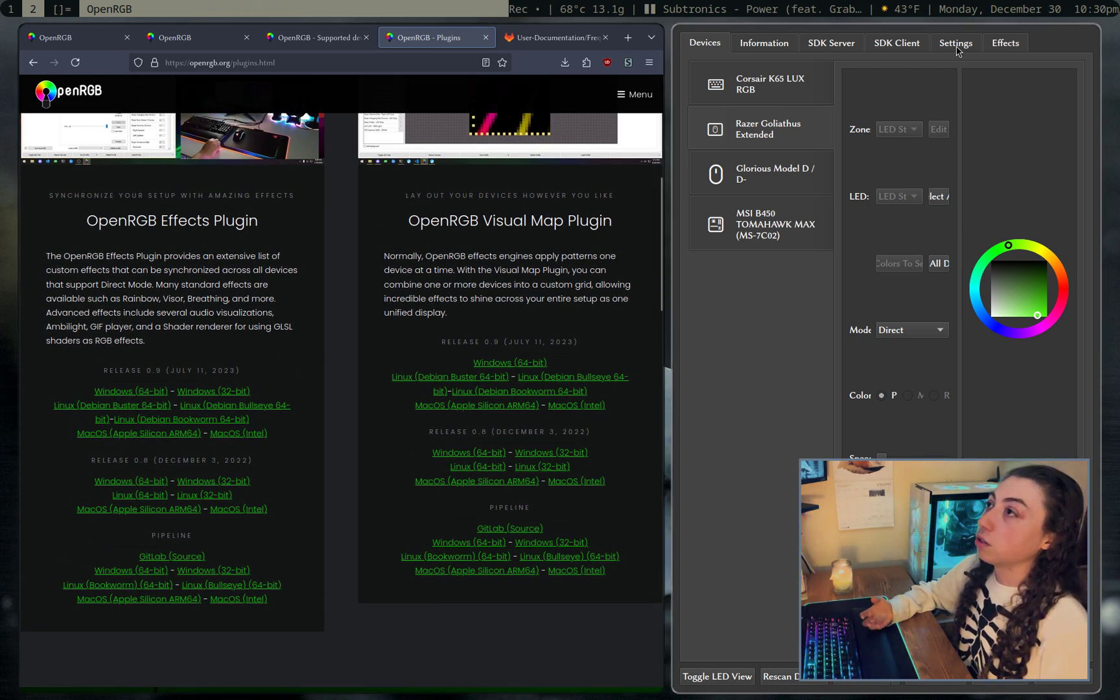
Step: Make OpenRGB the master window and show its Plugins settings with Effects Plugin 0.9 enabled
key("super+Return")
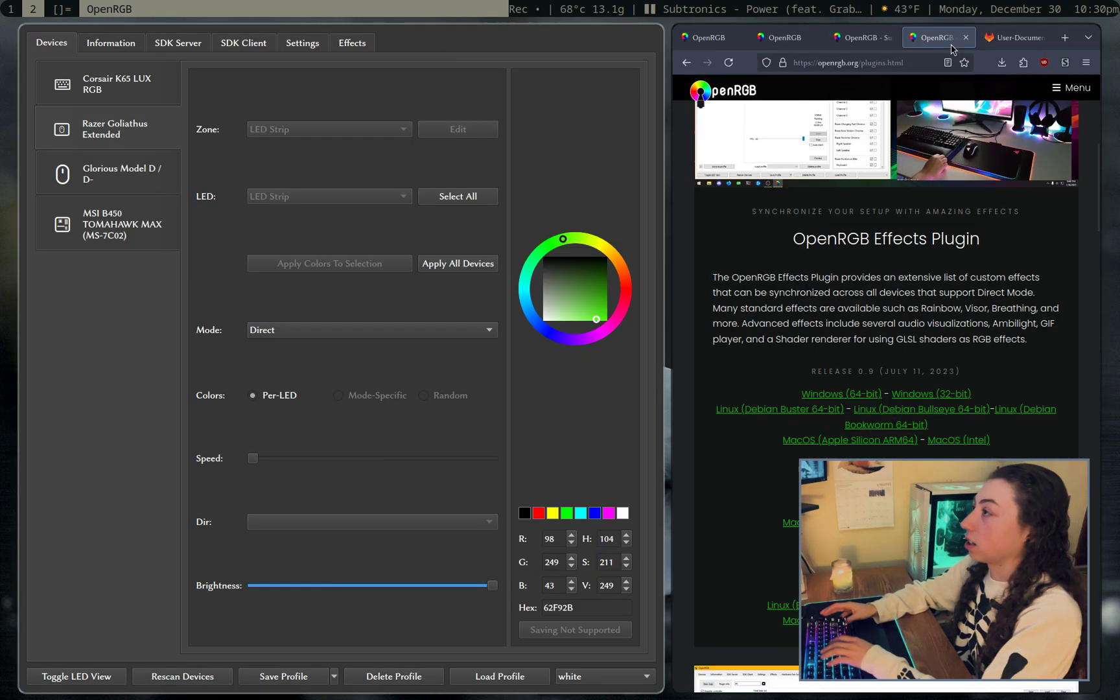
left_click(295, 44)
left_click(107, 167)
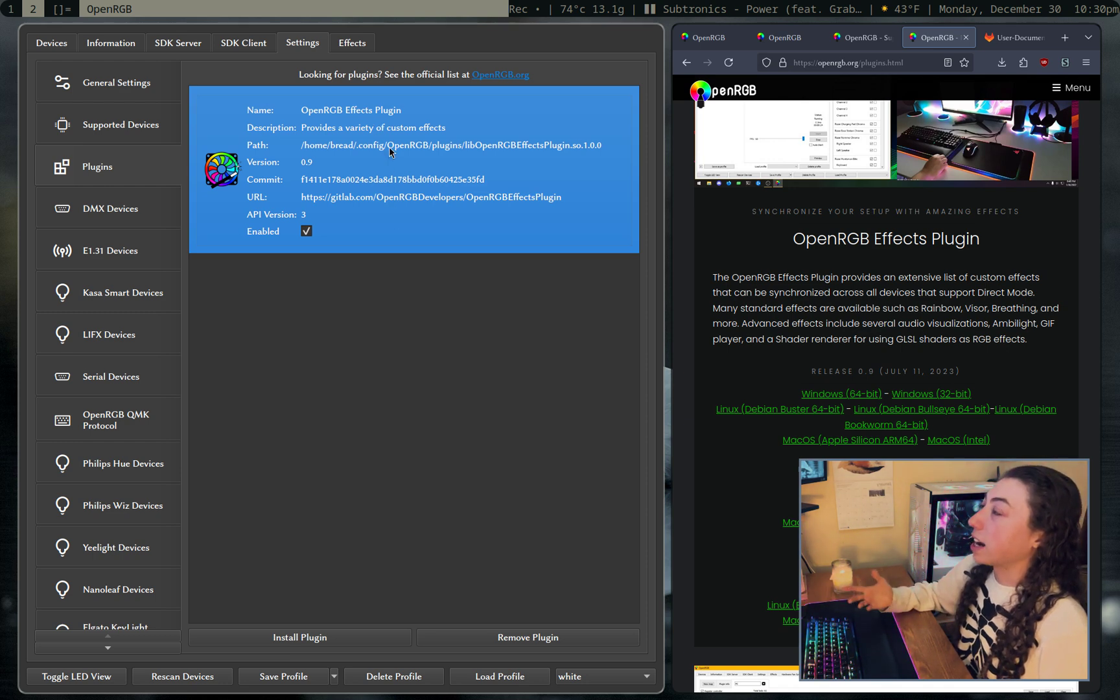
Step: Bring LibreWolf's Plugins page back to the main area and highlight the Visual Map Plugin heading
key("alt+Return")
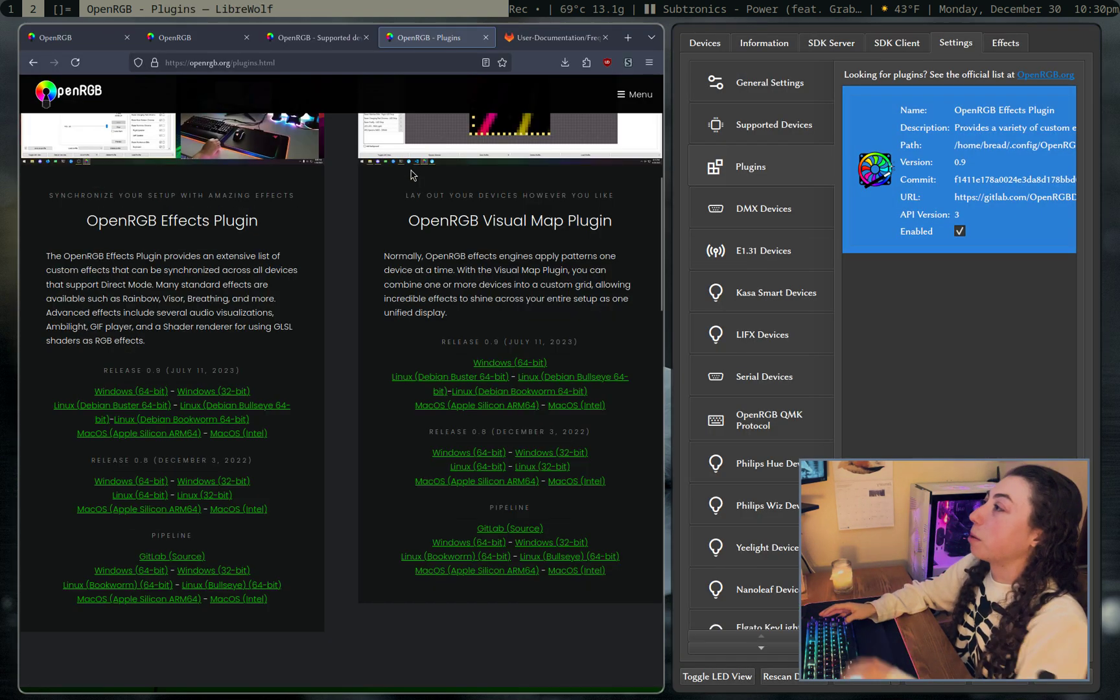
scroll(373, 305, "up", 4)
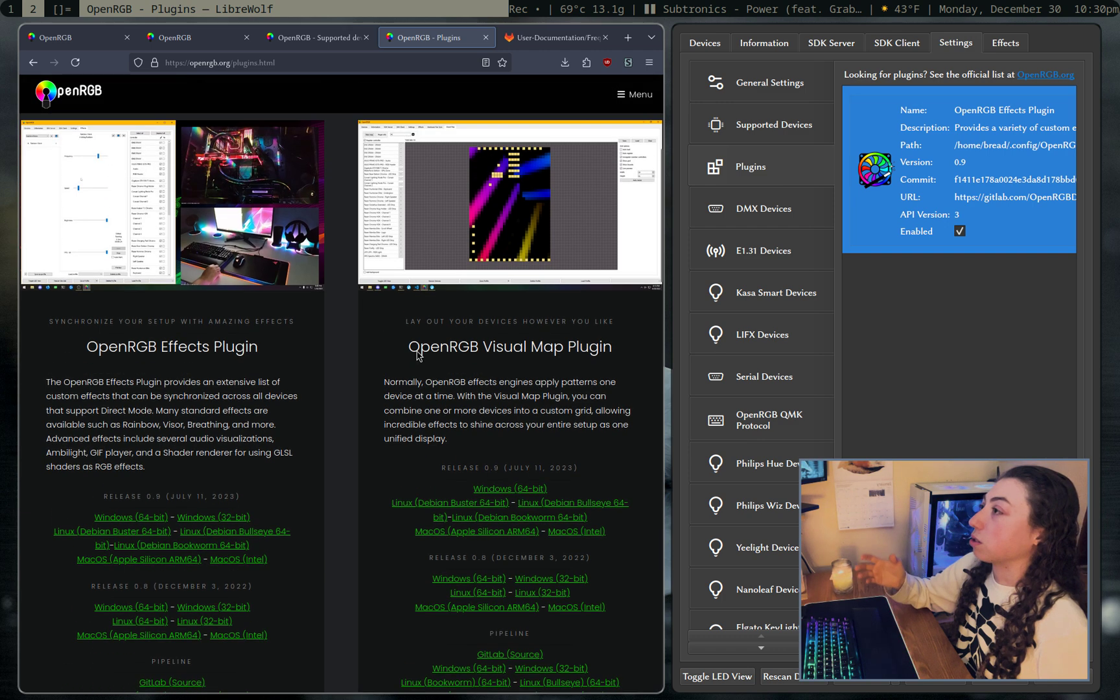
left_click_drag(411, 347, 610, 350)
left_click(610, 353)
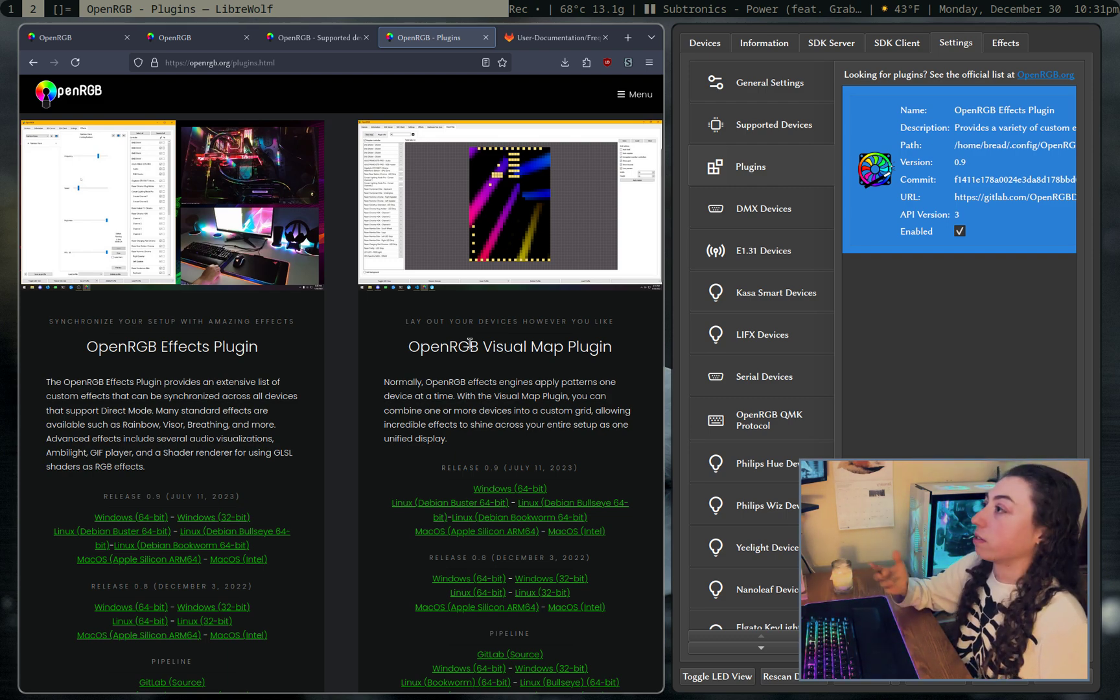
Step: Scroll down to highlight the Scheduler Plugin heading, then return OpenRGB to the main area
scroll(435, 348, "down", 10)
scroll(341, 388, "up", 2)
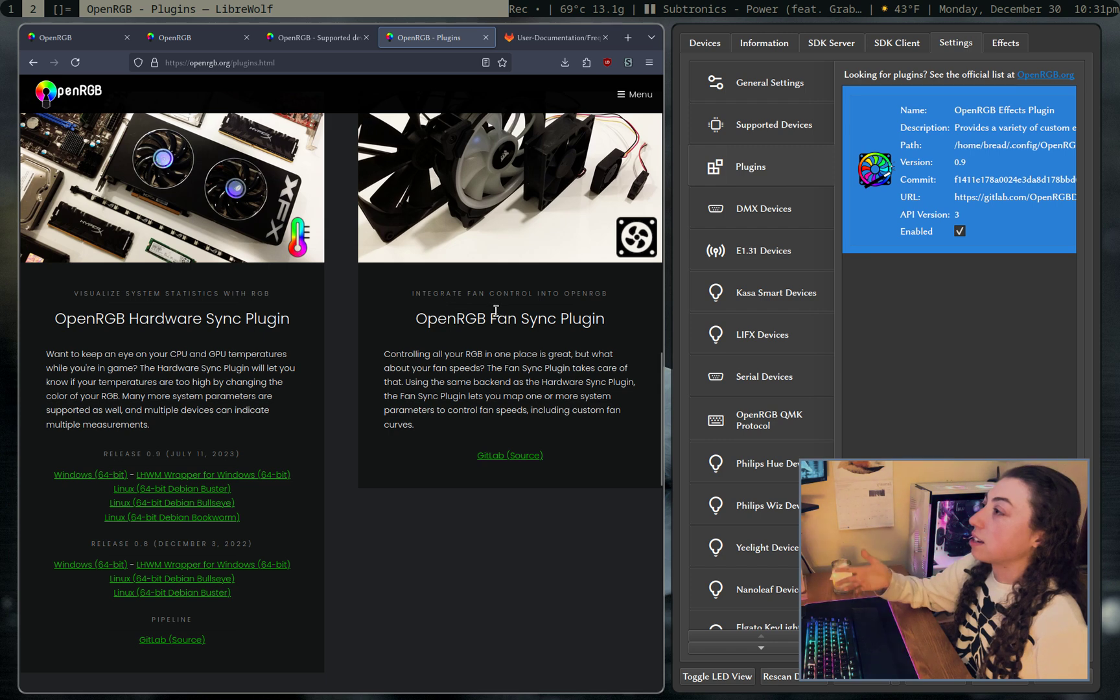
scroll(451, 397, "up", 4)
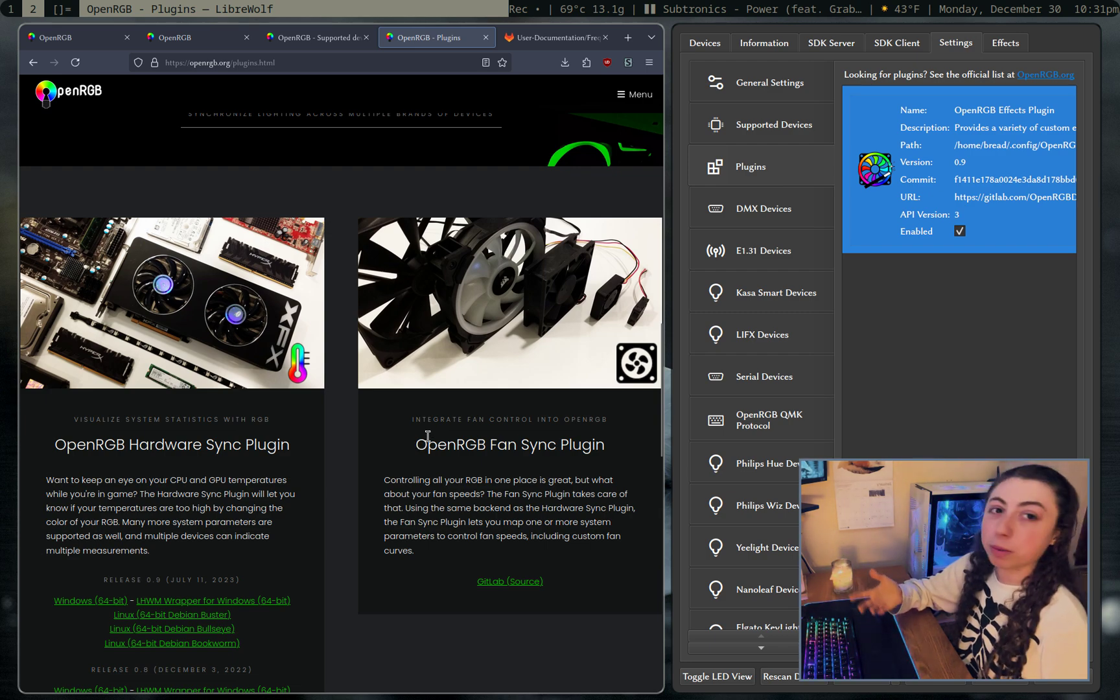
scroll(348, 422, "down", 5)
scroll(346, 405, "down", 6)
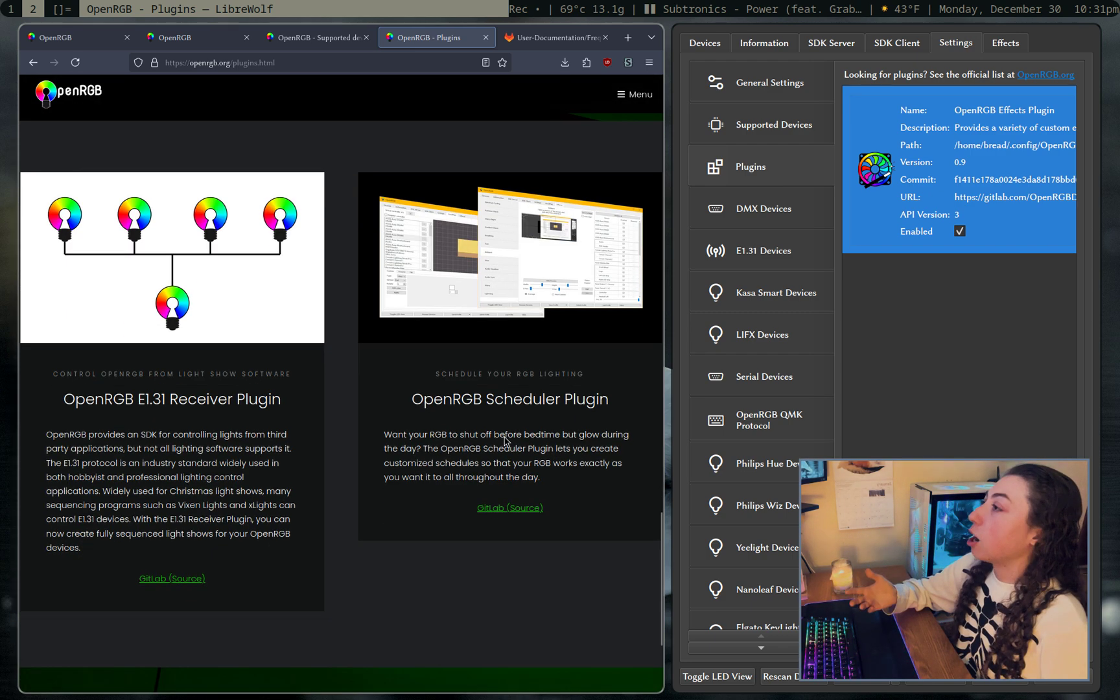
scroll(504, 441, "up", 1)
left_click_drag(404, 472, 628, 467)
left_click(624, 467)
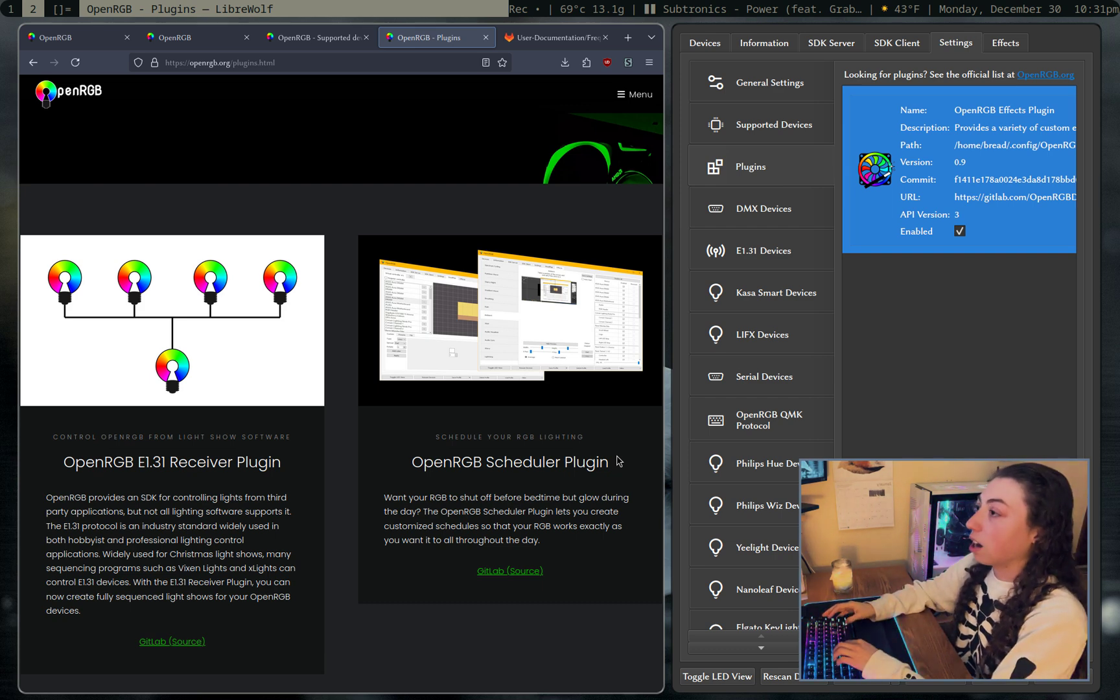
key("super+Return")
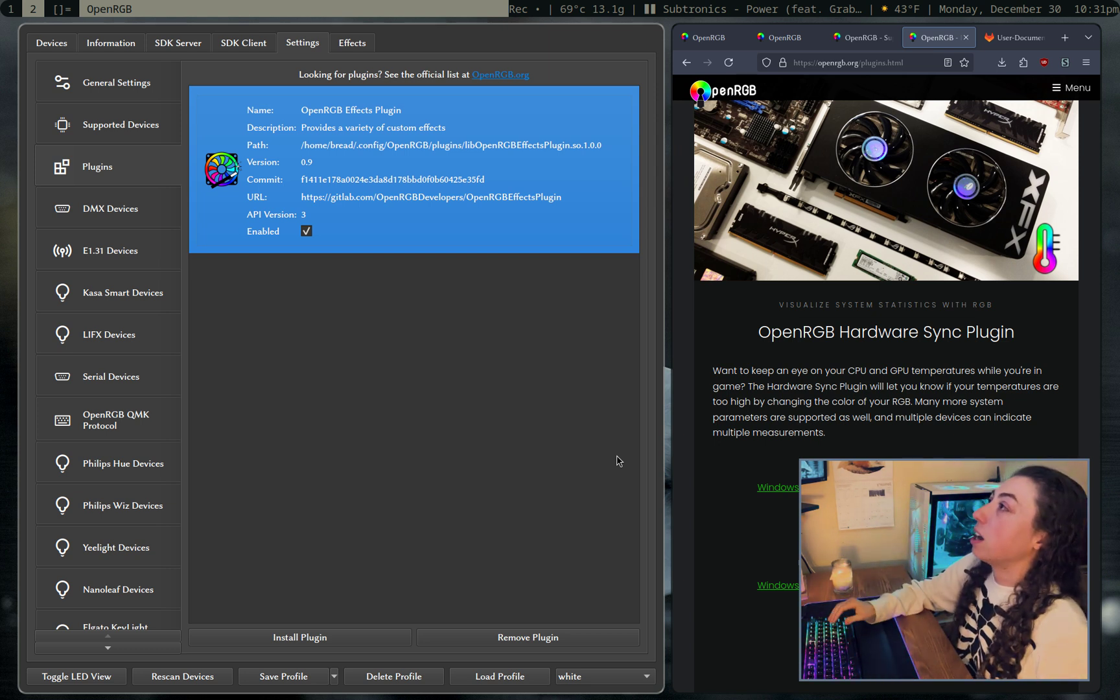
left_click(65, 50)
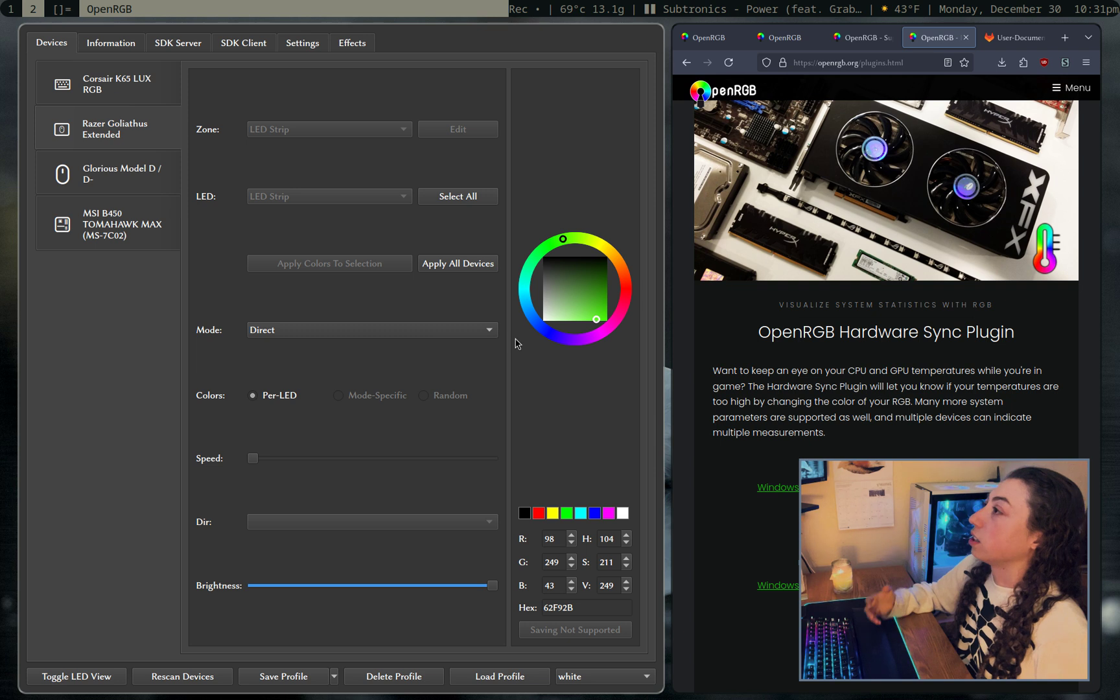
left_click(265, 327)
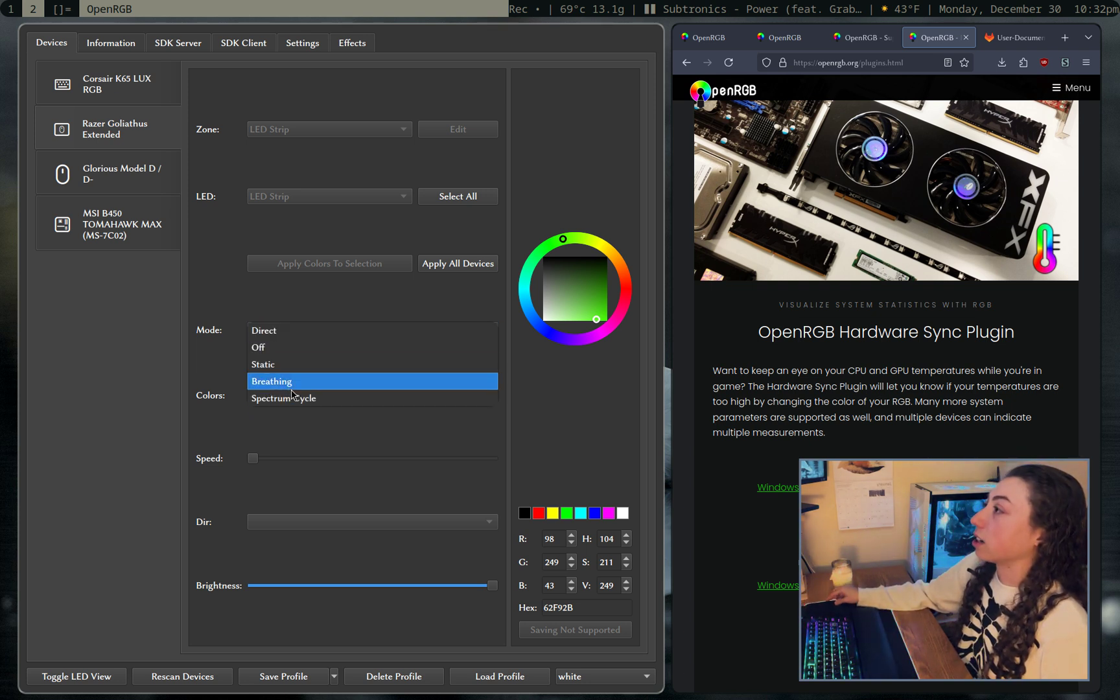
left_click(305, 304)
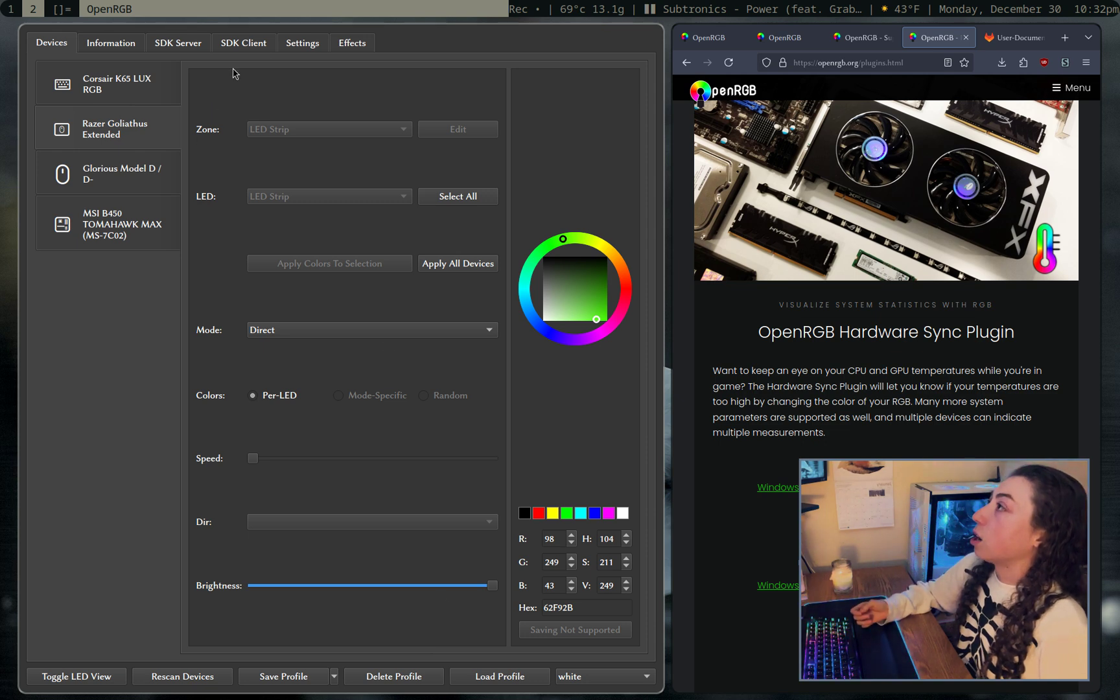
Step: Show OpenRGB's General Settings, then type 'openrgb --server' in a workspace-3 terminal and return
left_click(290, 46)
left_click(101, 81)
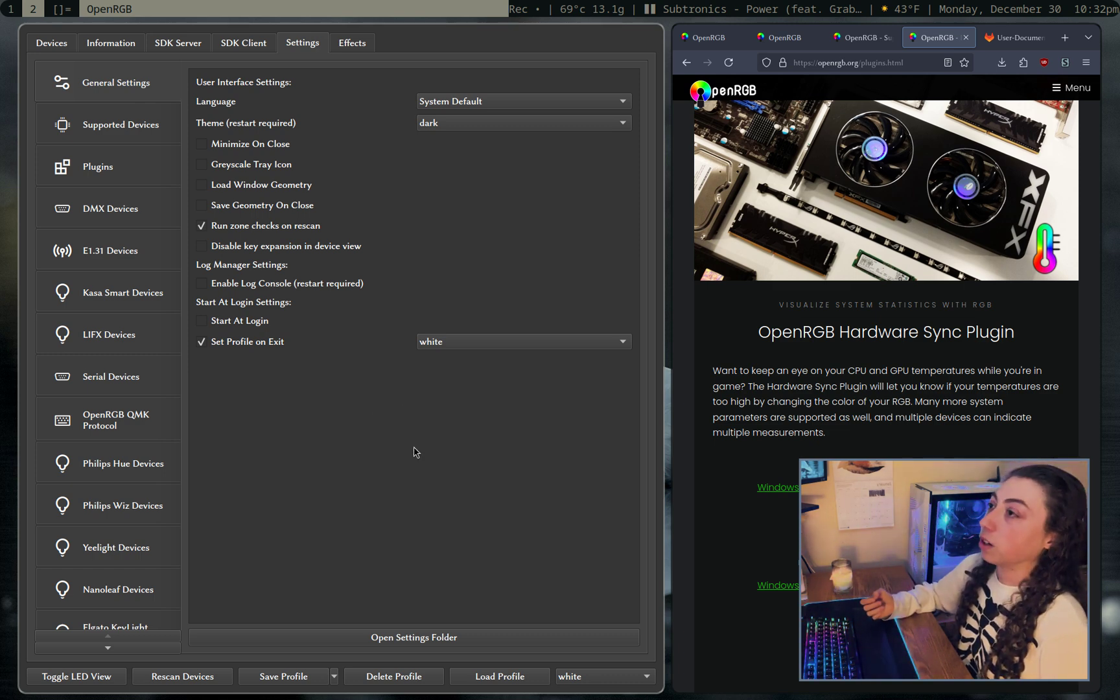
key("super+3")
key("super+Return")
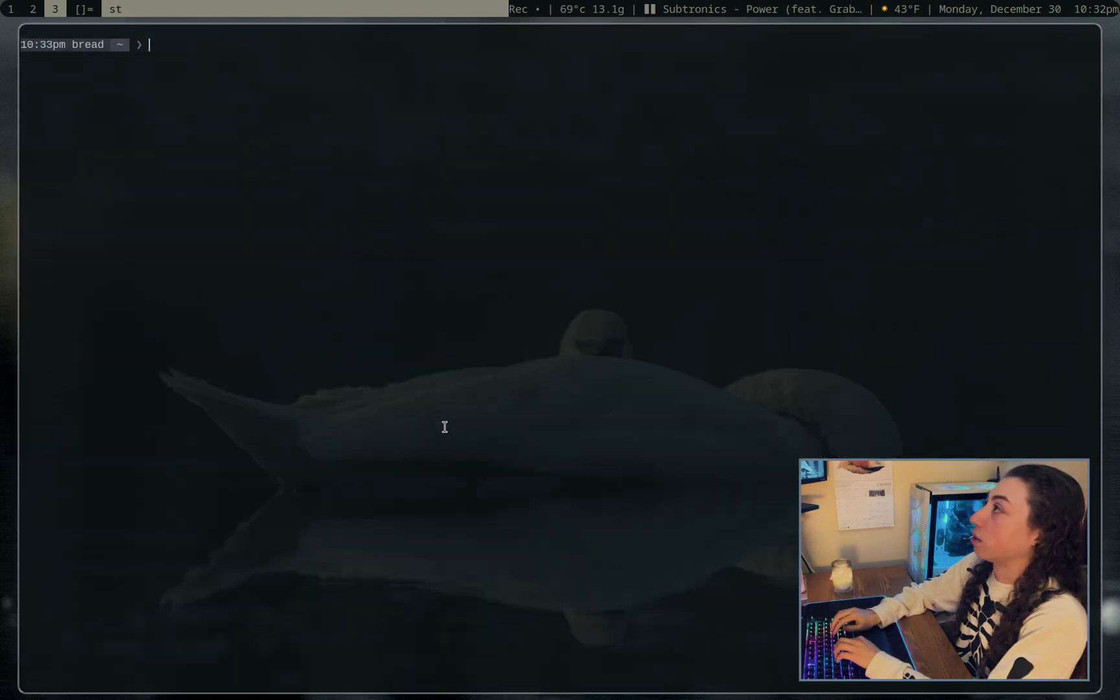
type("openrgb --server")
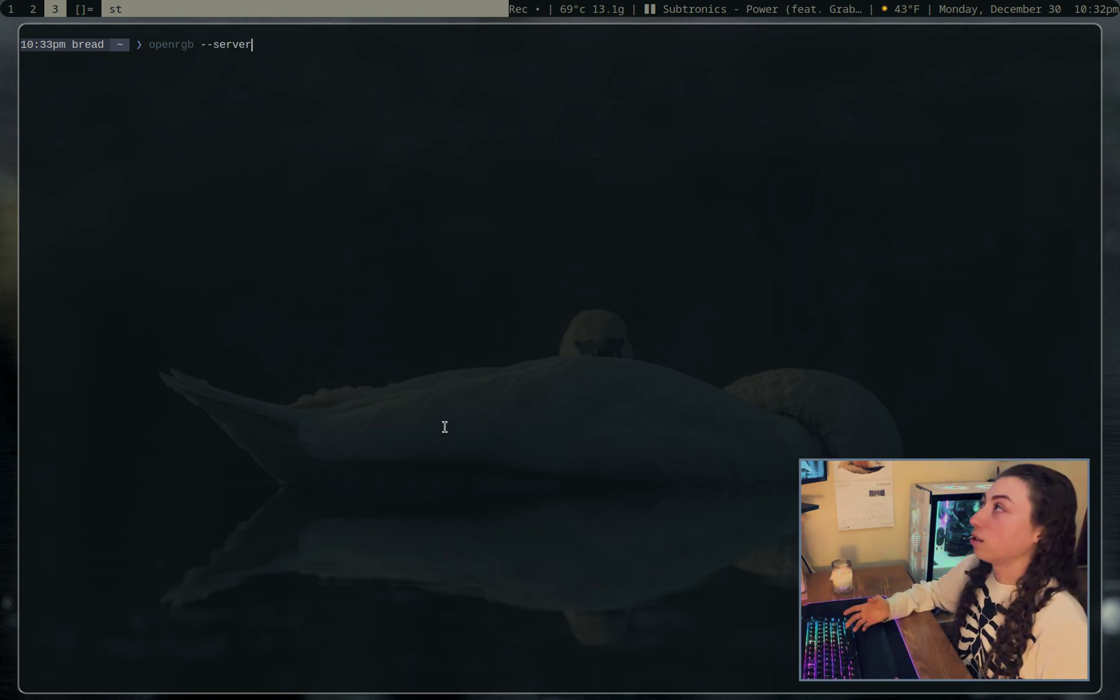
key("super+2")
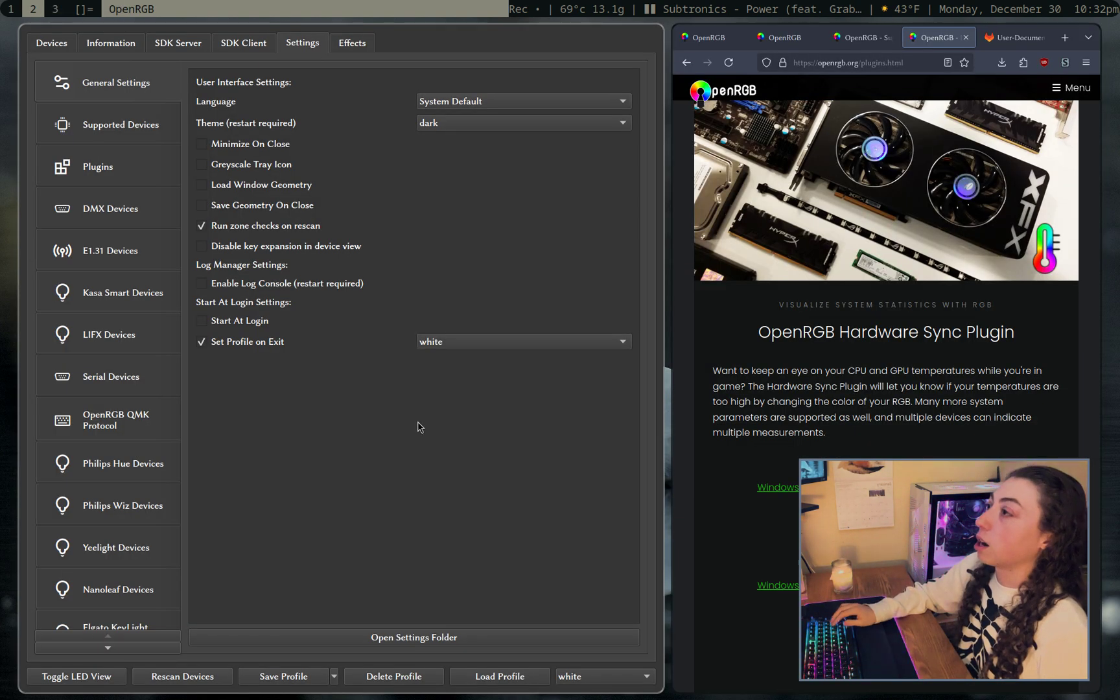
Step: Show the GitLab Wiki FAQ section on running OpenRGB at startup on Linux, with OpenRGB as master
key("ctrl+Tab")
scroll(138, 403, "down", 3)
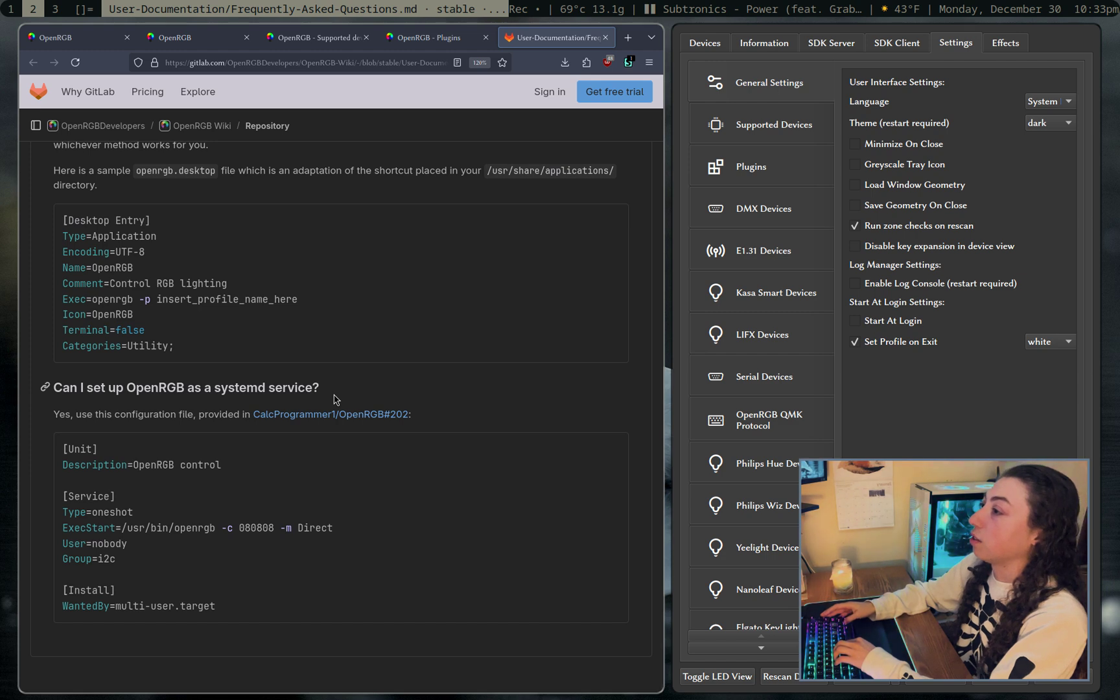
key("super+Return")
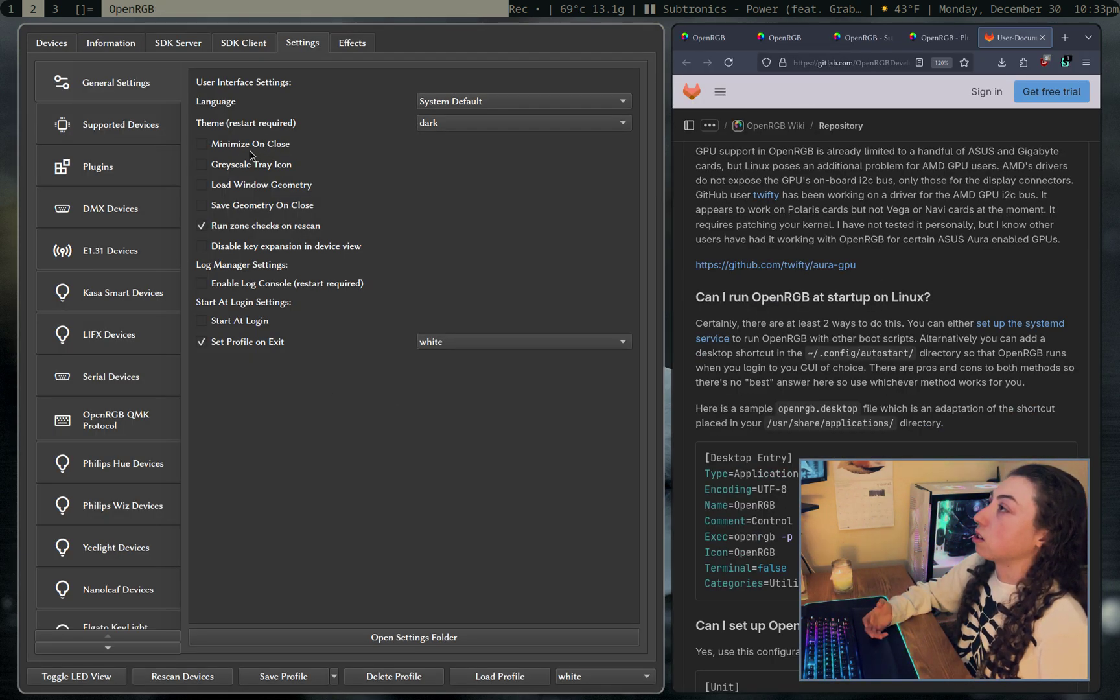
Step: Check the Theme dropdown, keeping Dark, then view the Philips Hue and Nanoleaf settings pages
left_click(451, 123)
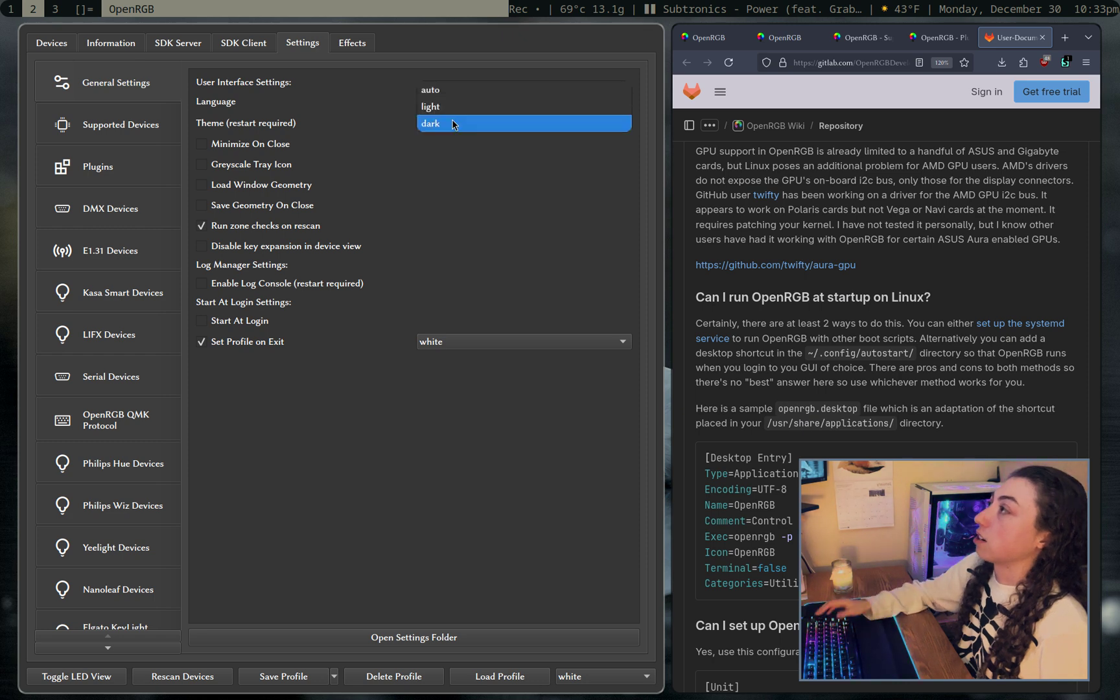
left_click(454, 123)
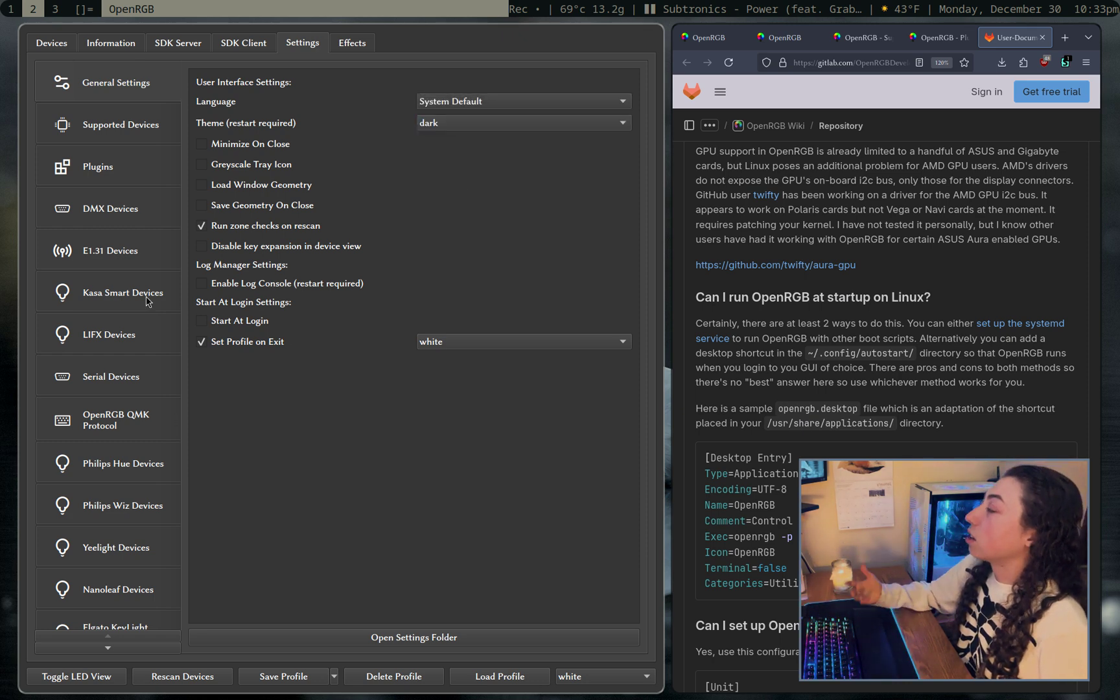
scroll(141, 286, "down", 1)
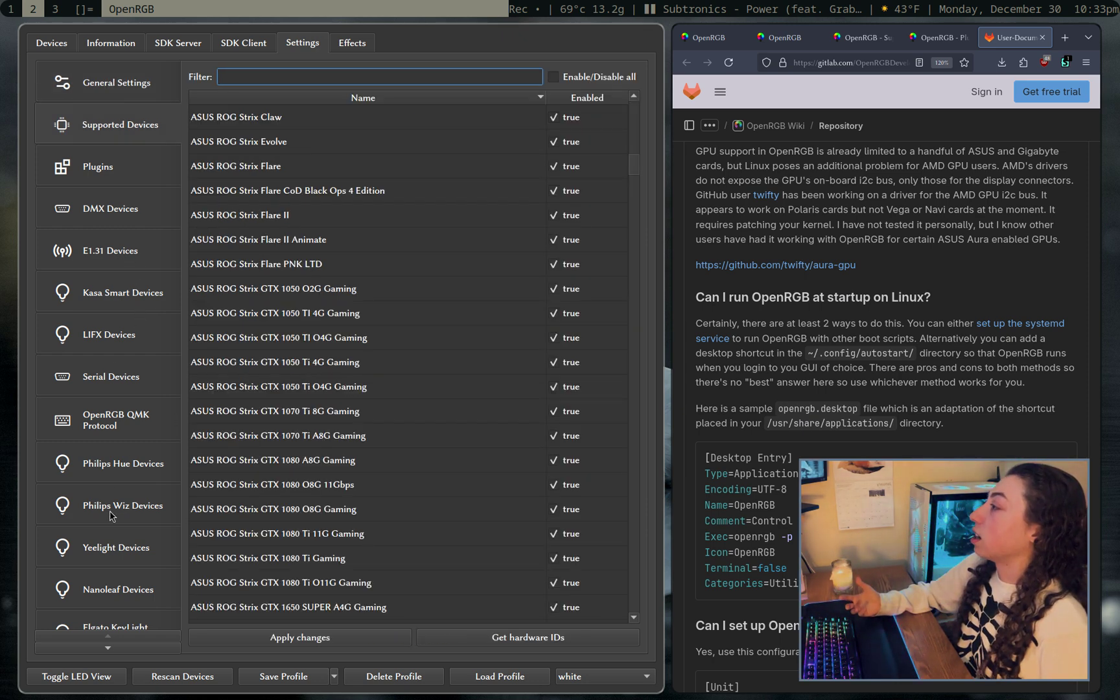
left_click(92, 466)
left_click(127, 575)
Step: Browse the Supported Devices list, then return to Plugins showing OpenRGB Effects Plugin 0.9 enabled
scroll(127, 575, "down", 3)
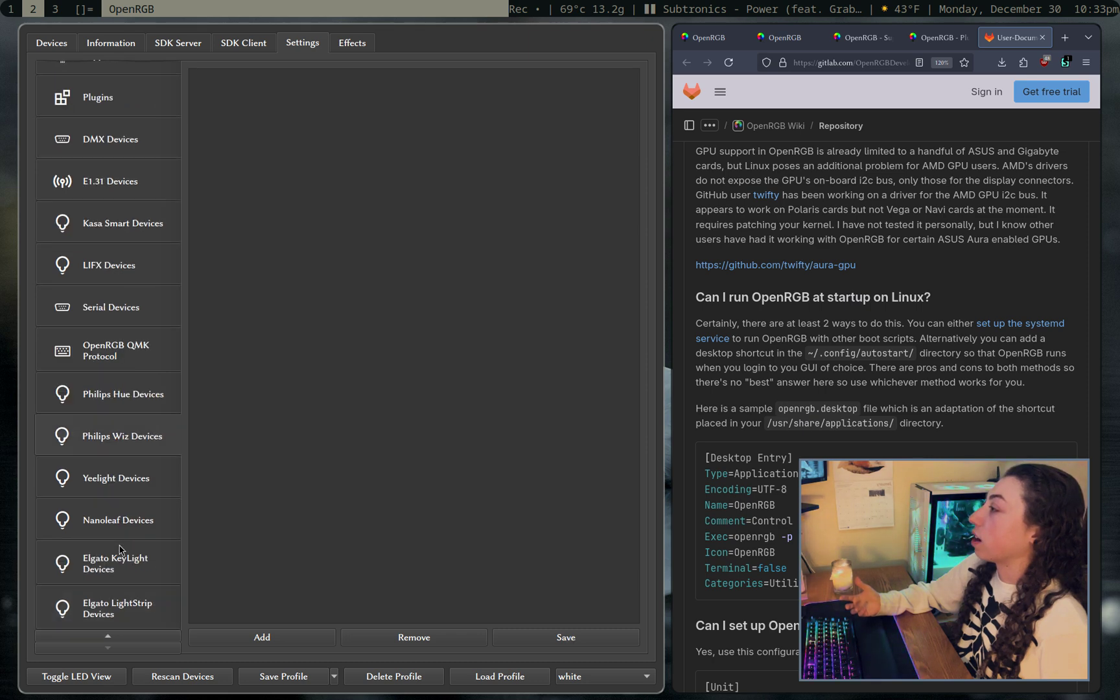
scroll(122, 548, "up", 14)
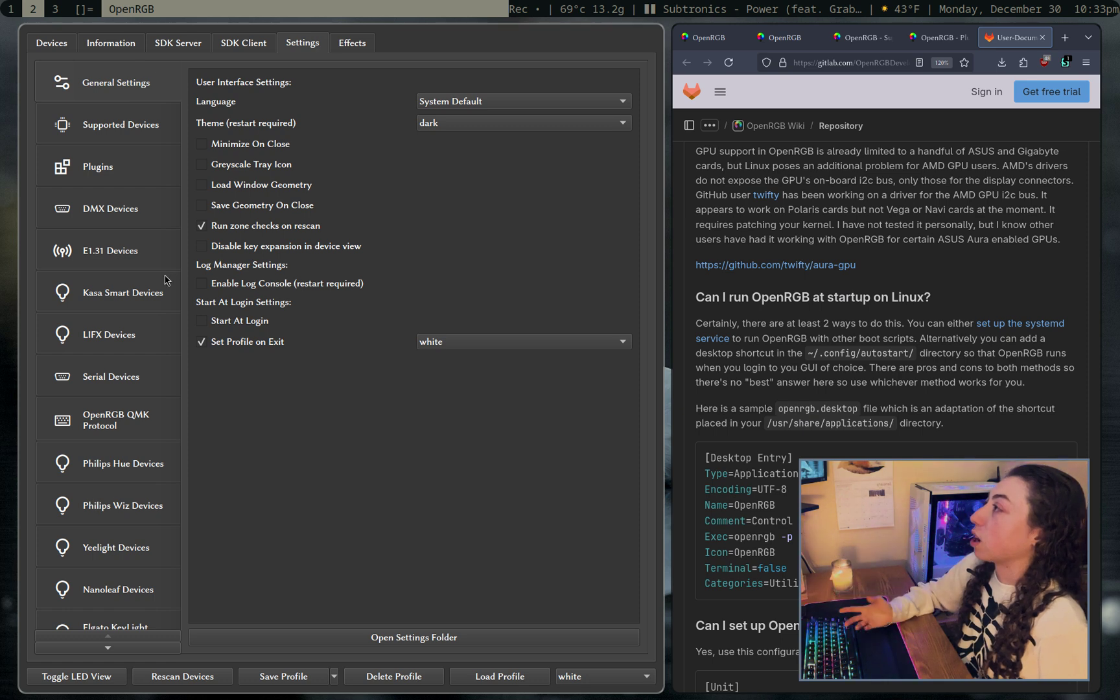
left_click(114, 127)
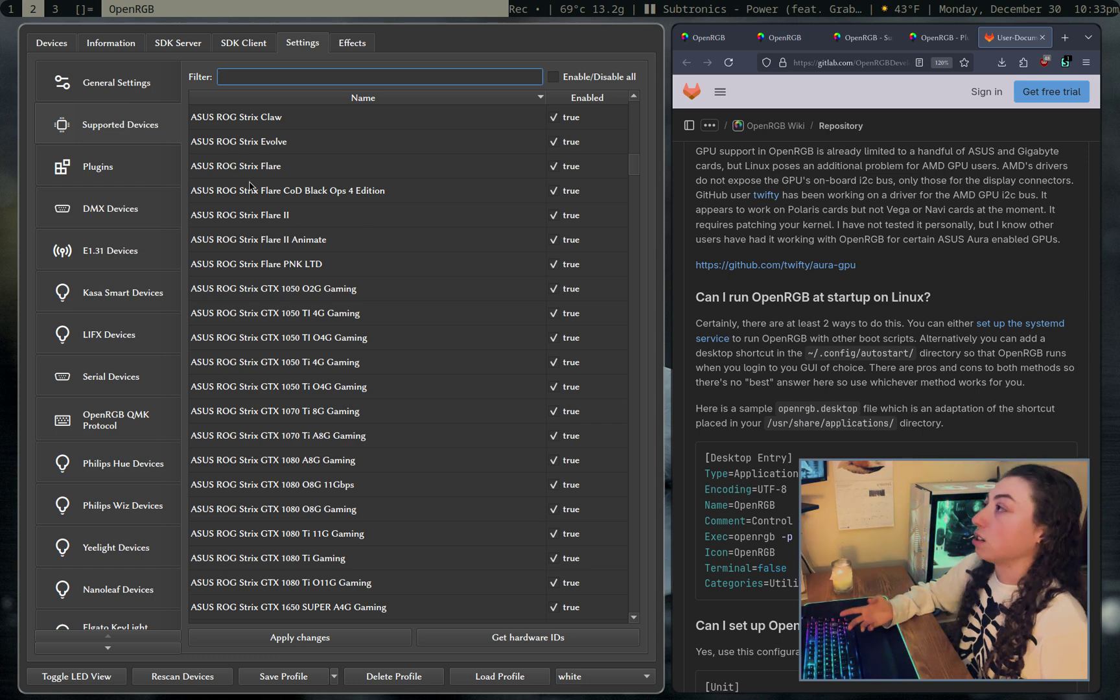
left_click(156, 159)
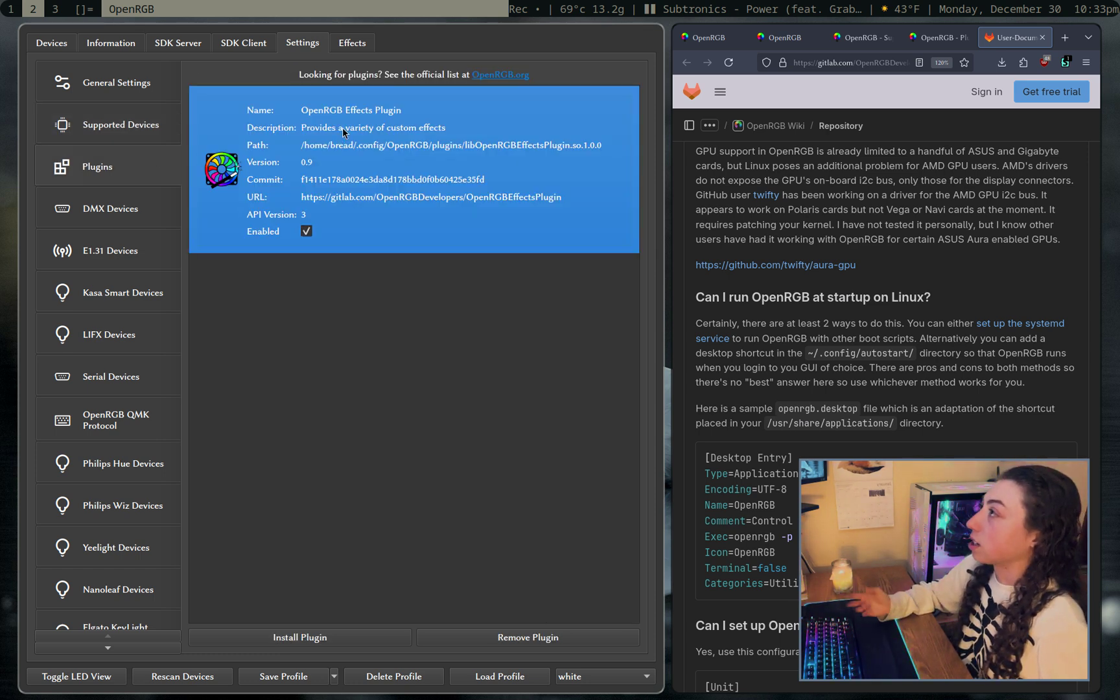
Step: Open the Effects tab and look through the Effects... and Patterns menus without changing anything
left_click(360, 43)
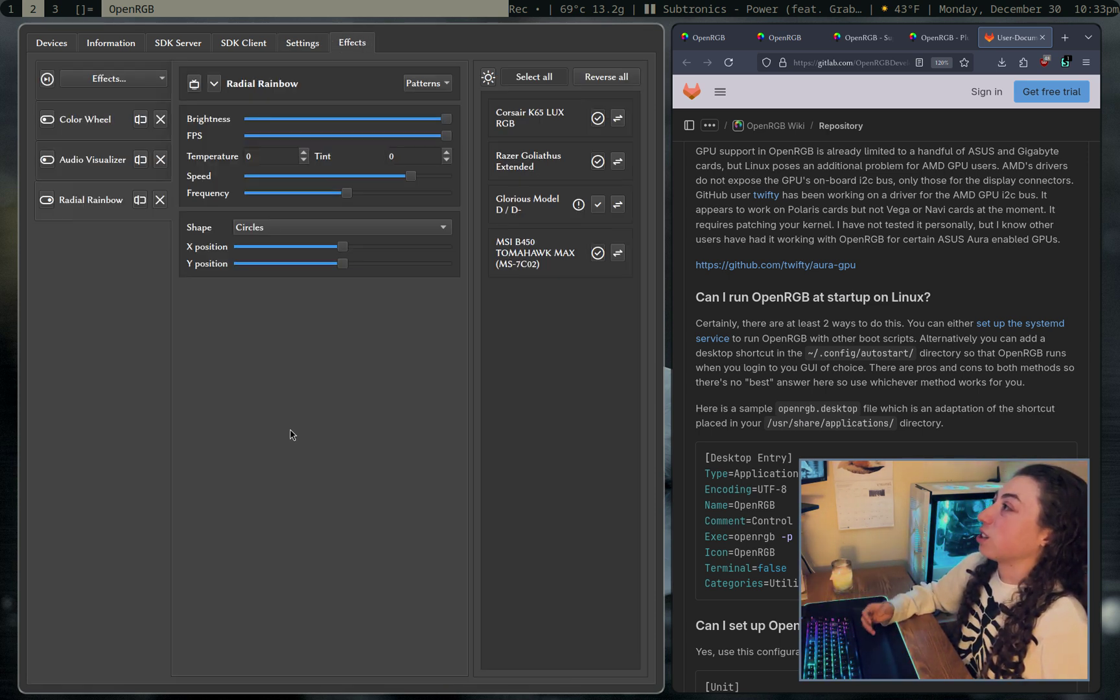
left_click(119, 85)
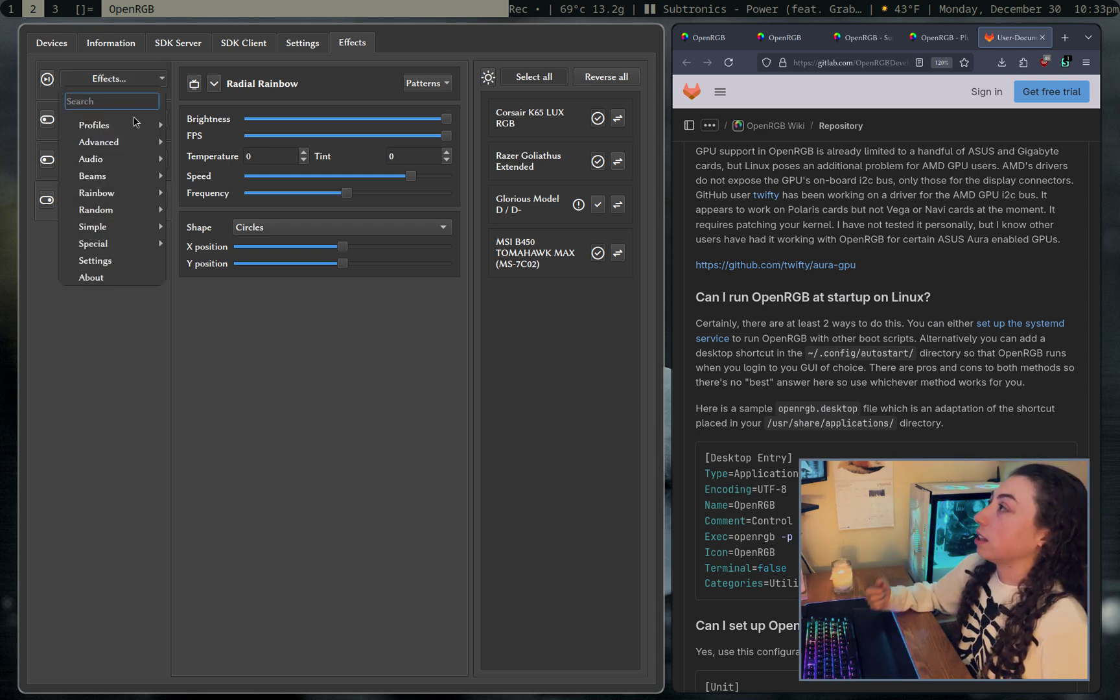
mouse_move(148, 131)
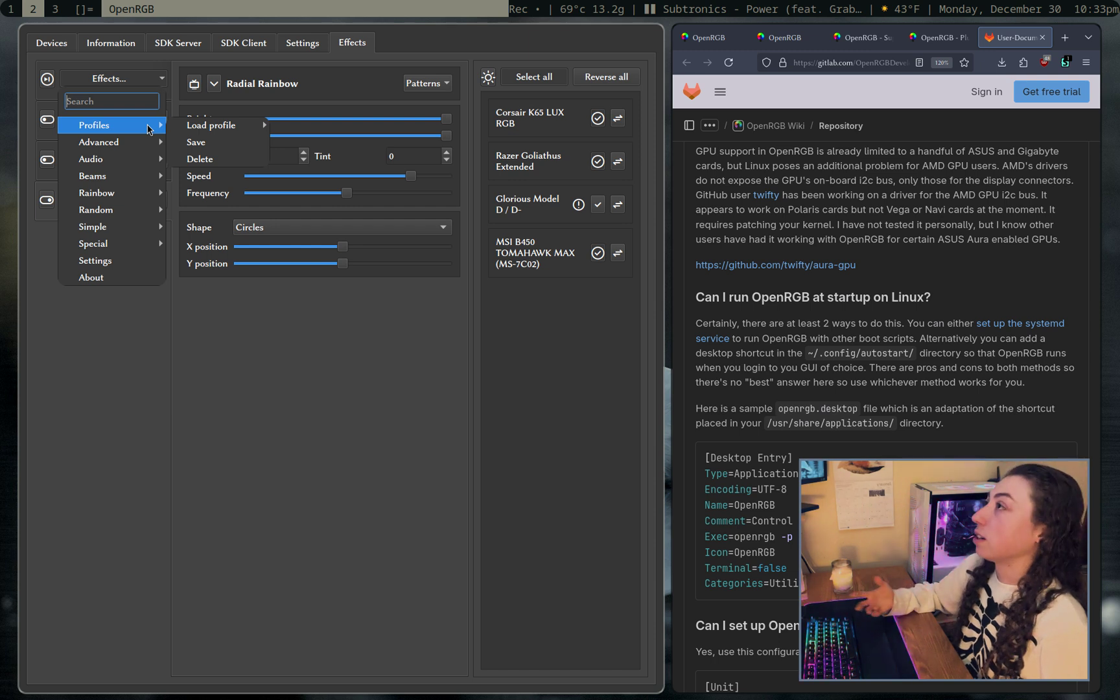
left_click(340, 421)
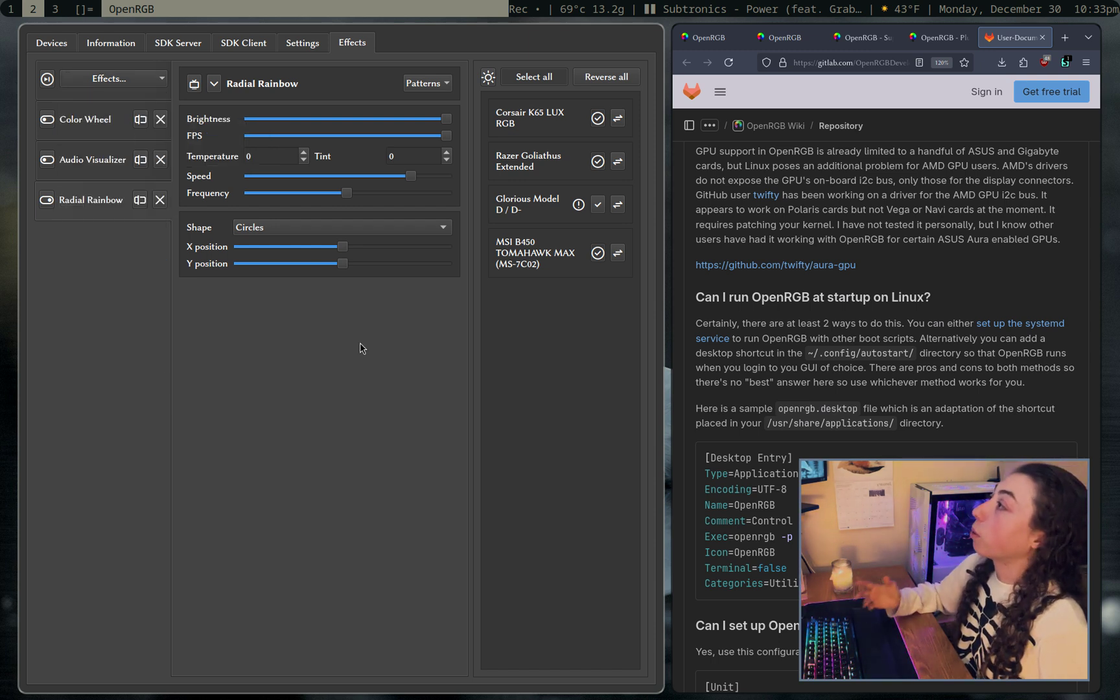
left_click(422, 84)
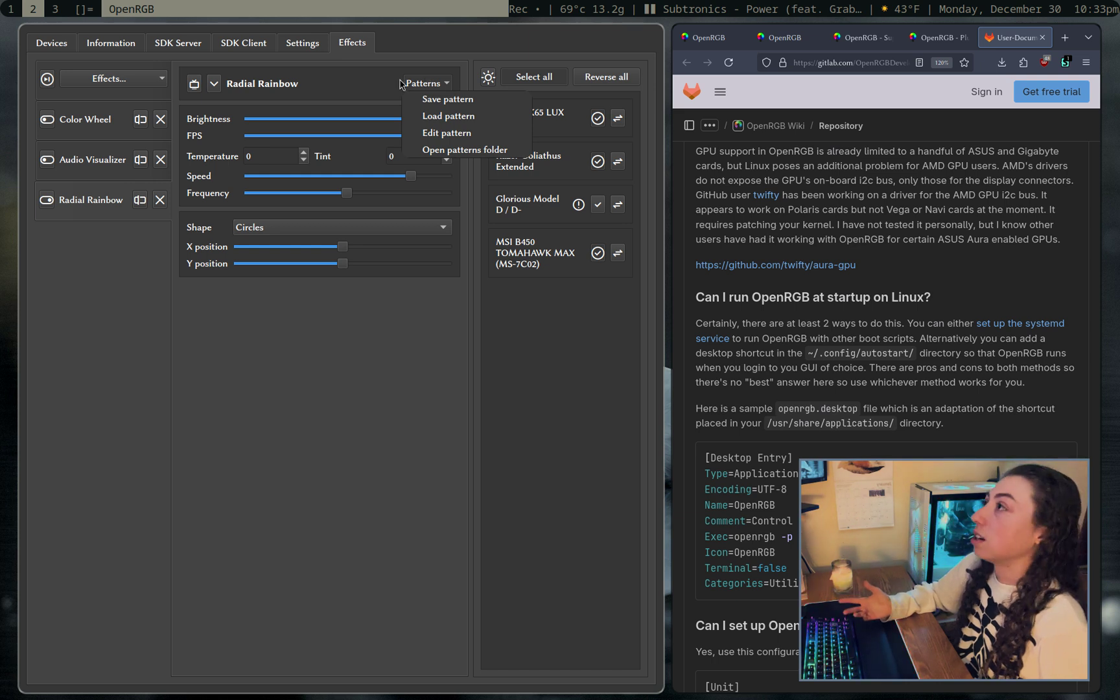
left_click(366, 86)
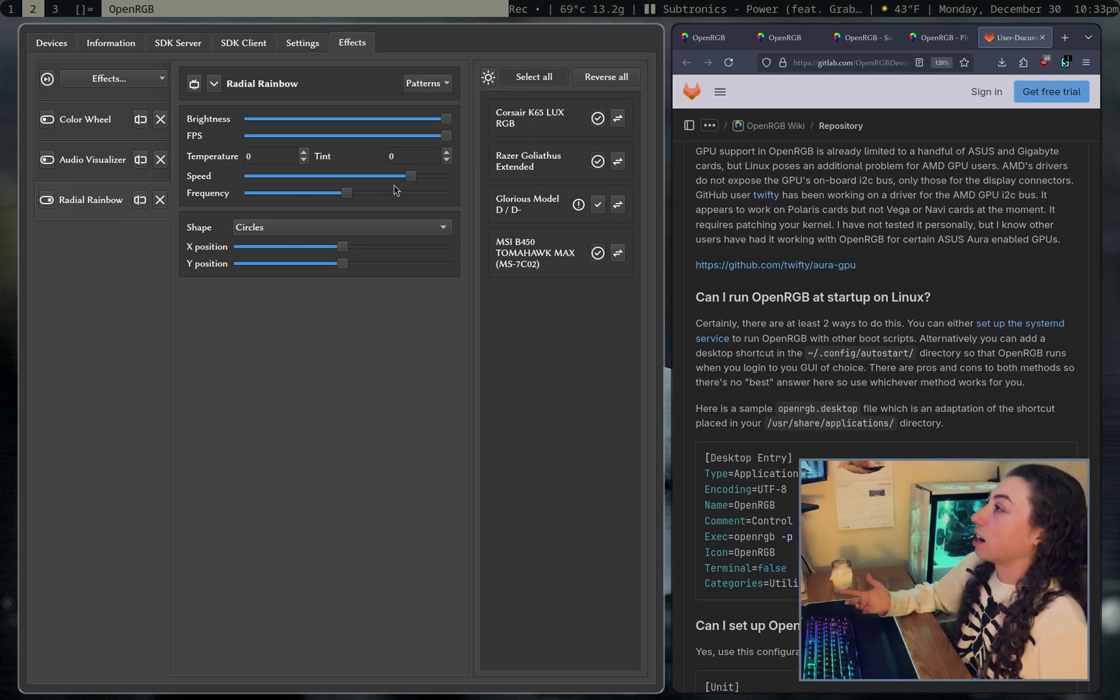
Step: Set the Radial Rainbow speed to about the middle of its range (101)
left_click(326, 175)
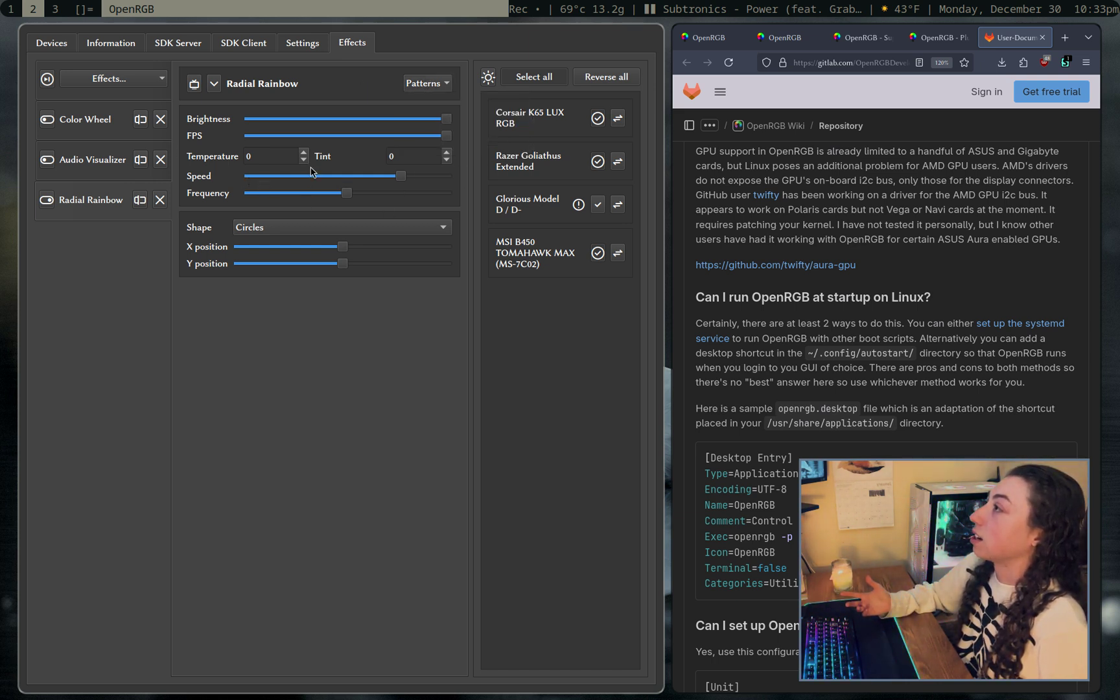
left_click_drag(401, 176, 193, 177)
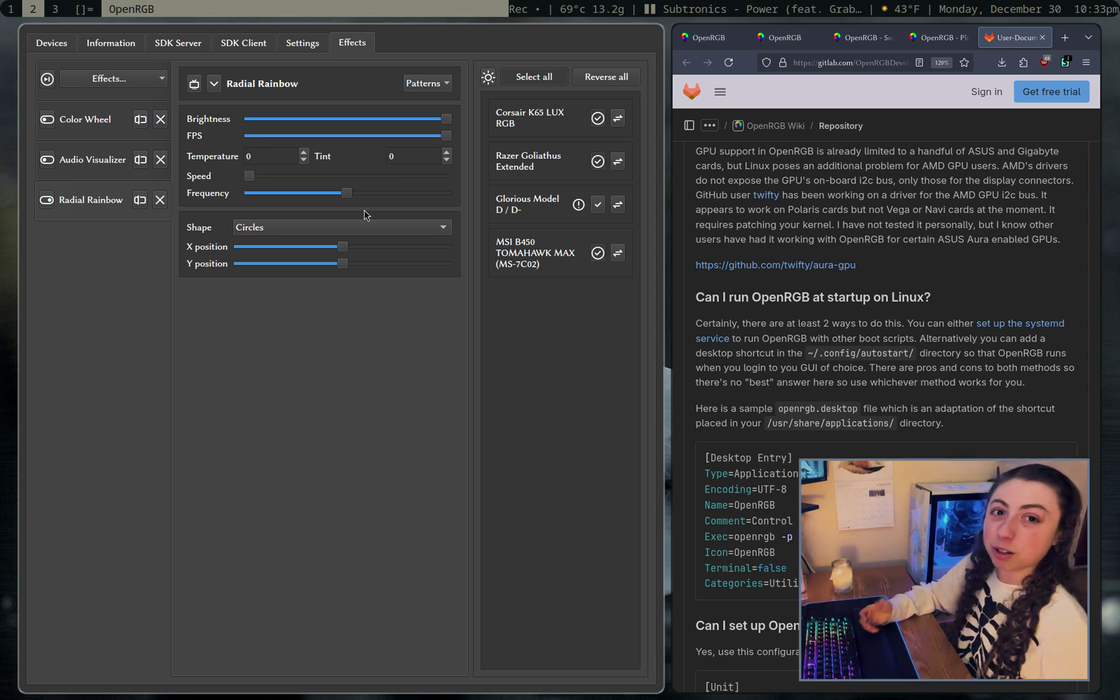
left_click_drag(249, 177, 353, 185)
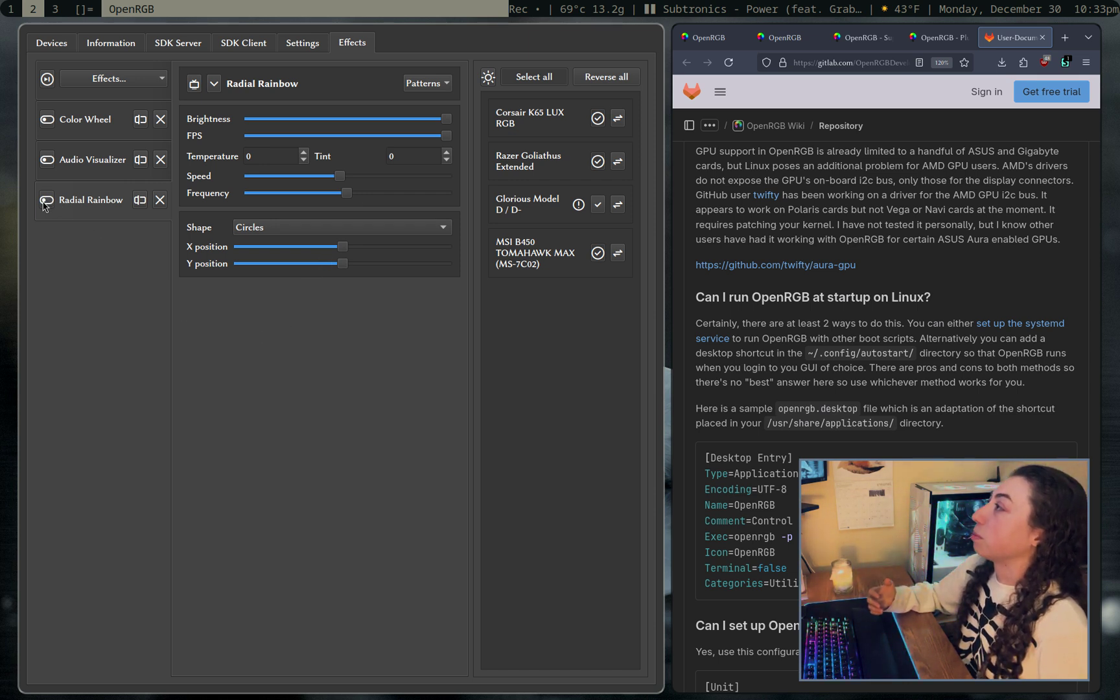
Step: Select the Audio Visualizer effect and browse the Effects... menu without adding an effect
left_click(79, 161)
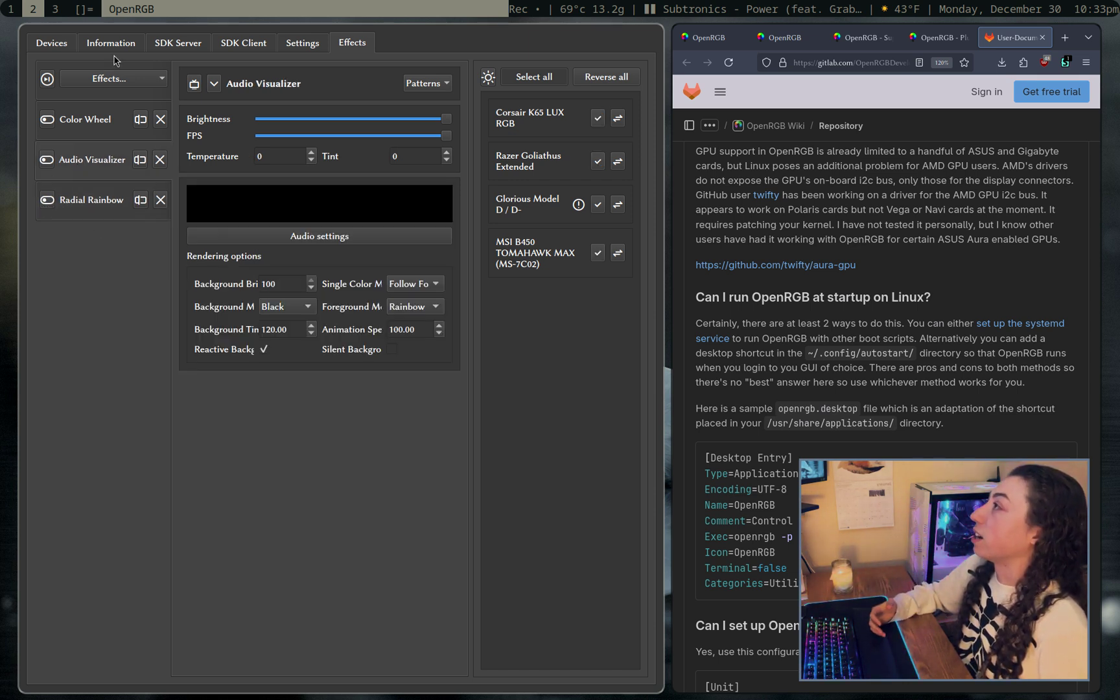
left_click(123, 81)
mouse_move(140, 159)
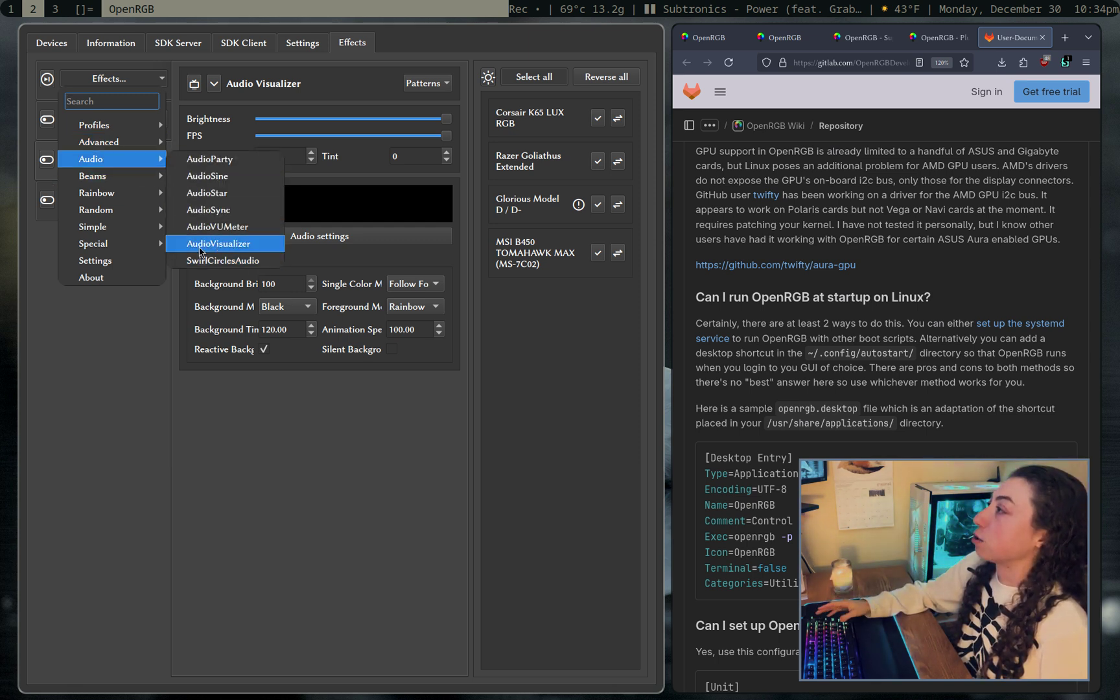
left_click(232, 245)
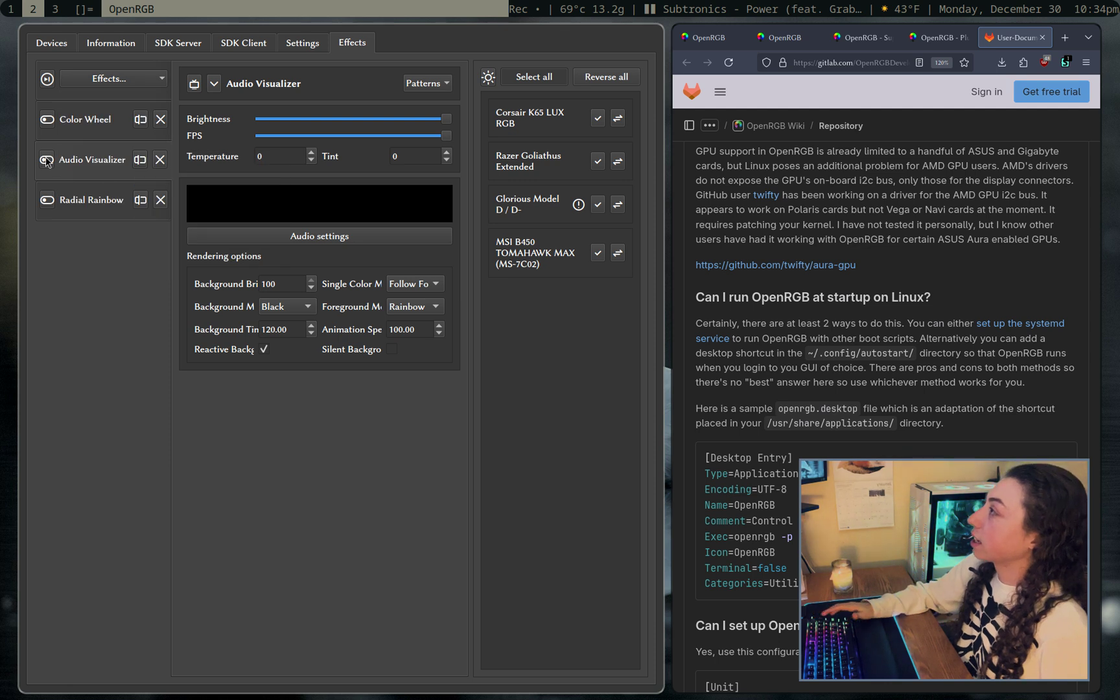
Step: Assign Audio Visualizer to the Corsair keyboard, Razer mouse mat and MSI motherboard, then start music
left_click(598, 118)
left_click(598, 161)
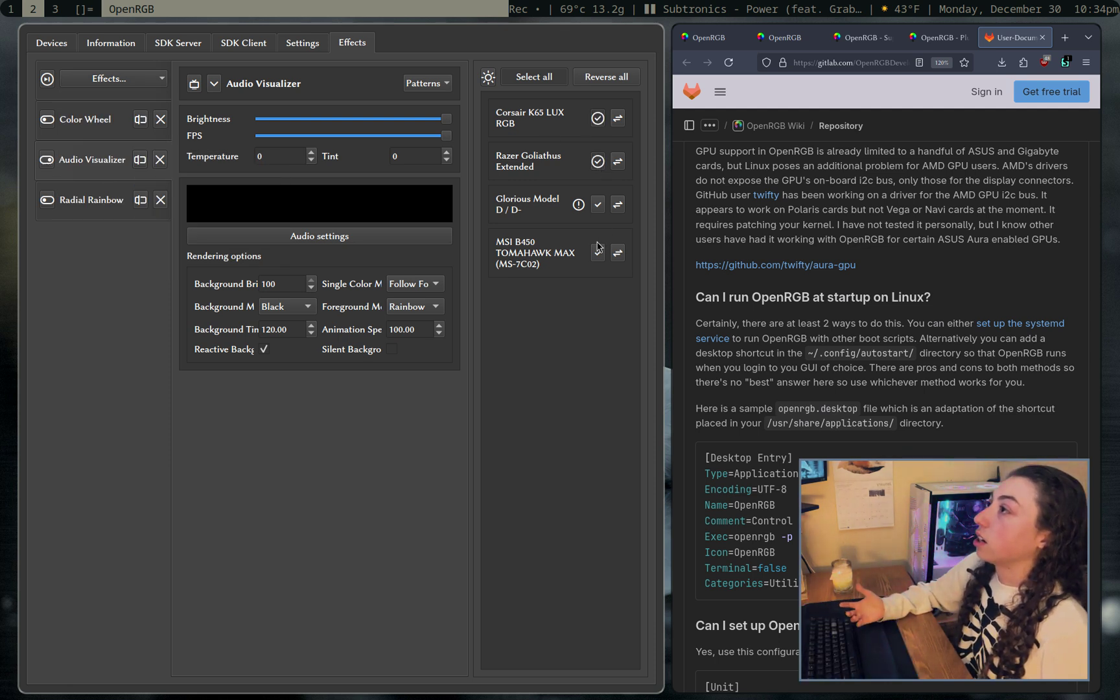
left_click(597, 251)
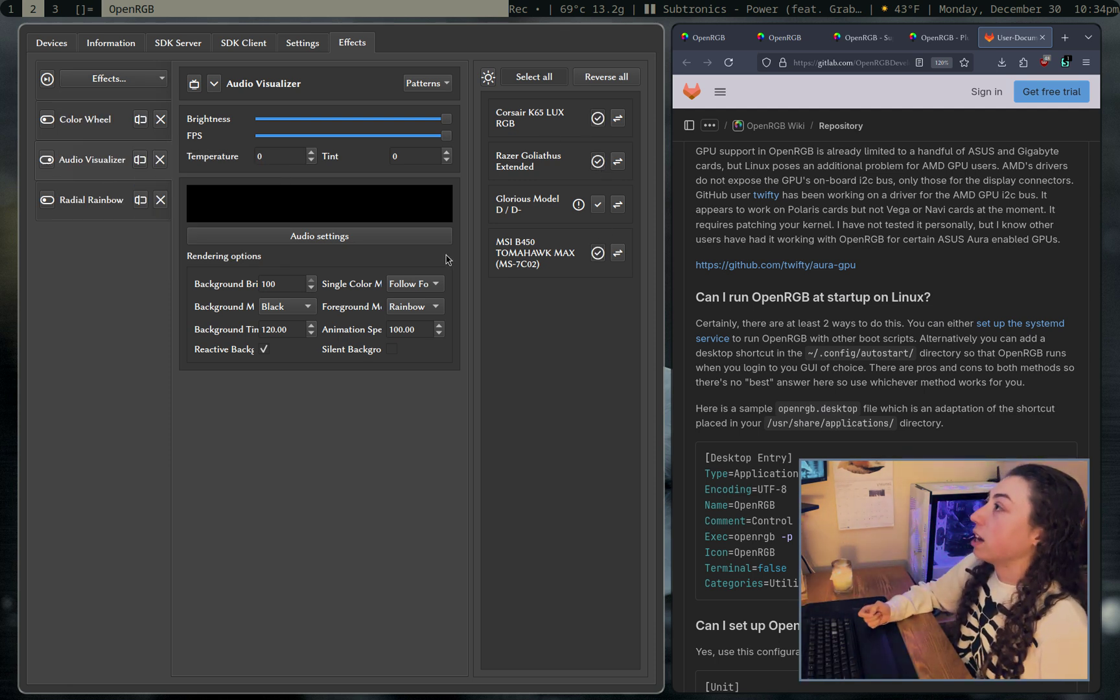
key("XF86AudioPlay")
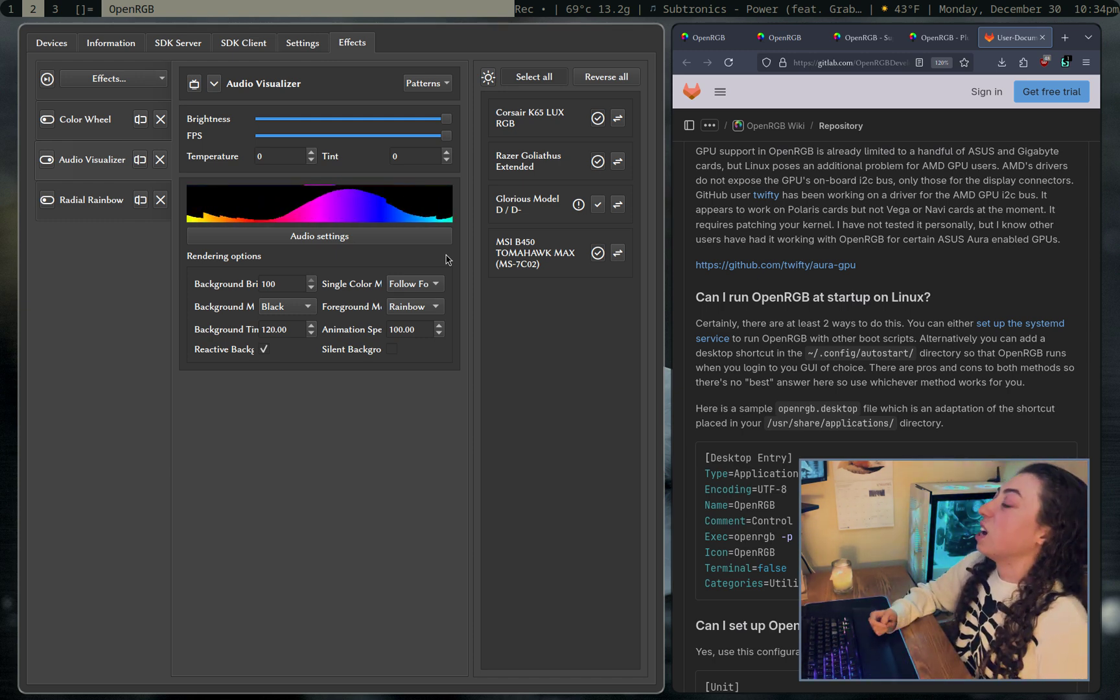
left_click(330, 244)
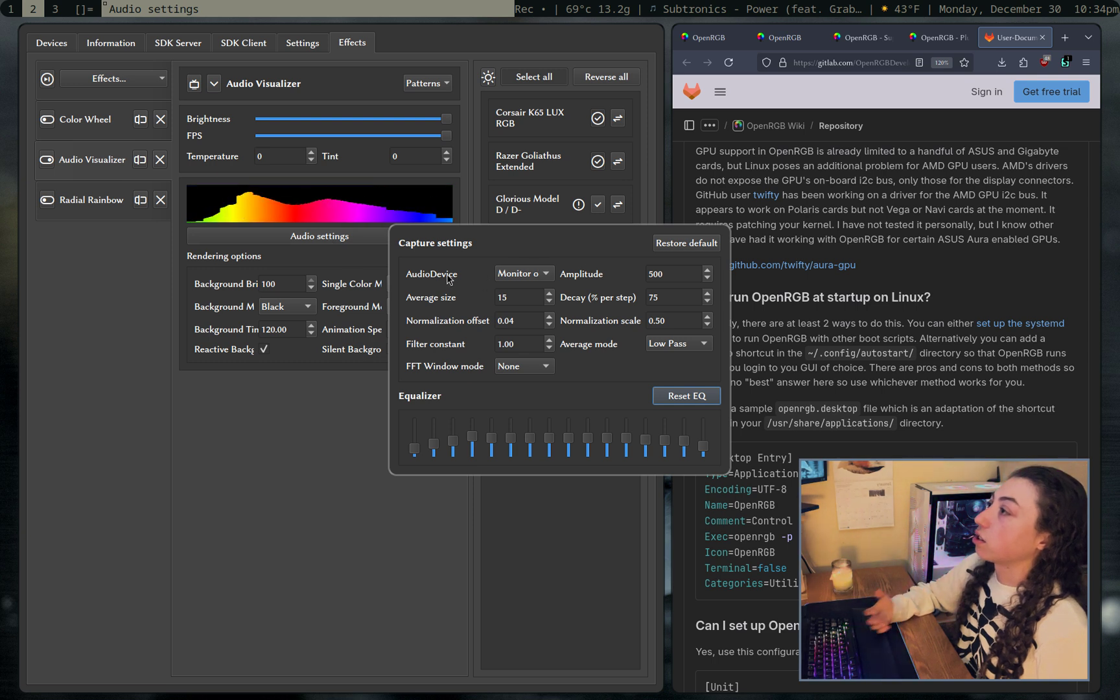
left_click(541, 277)
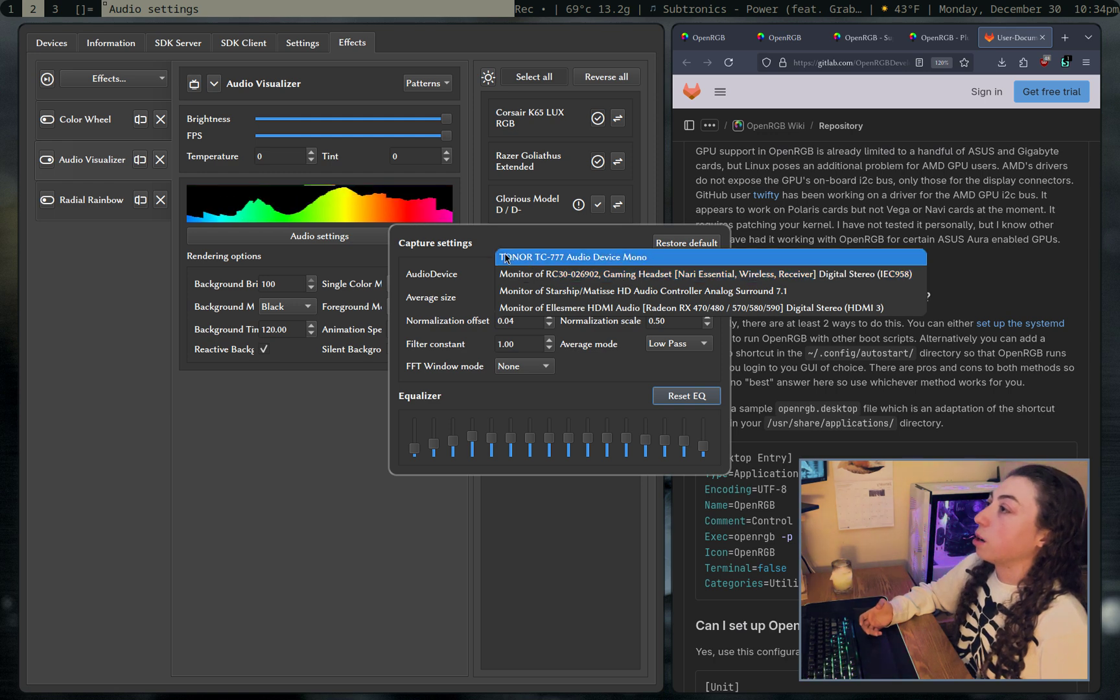
left_click(538, 263)
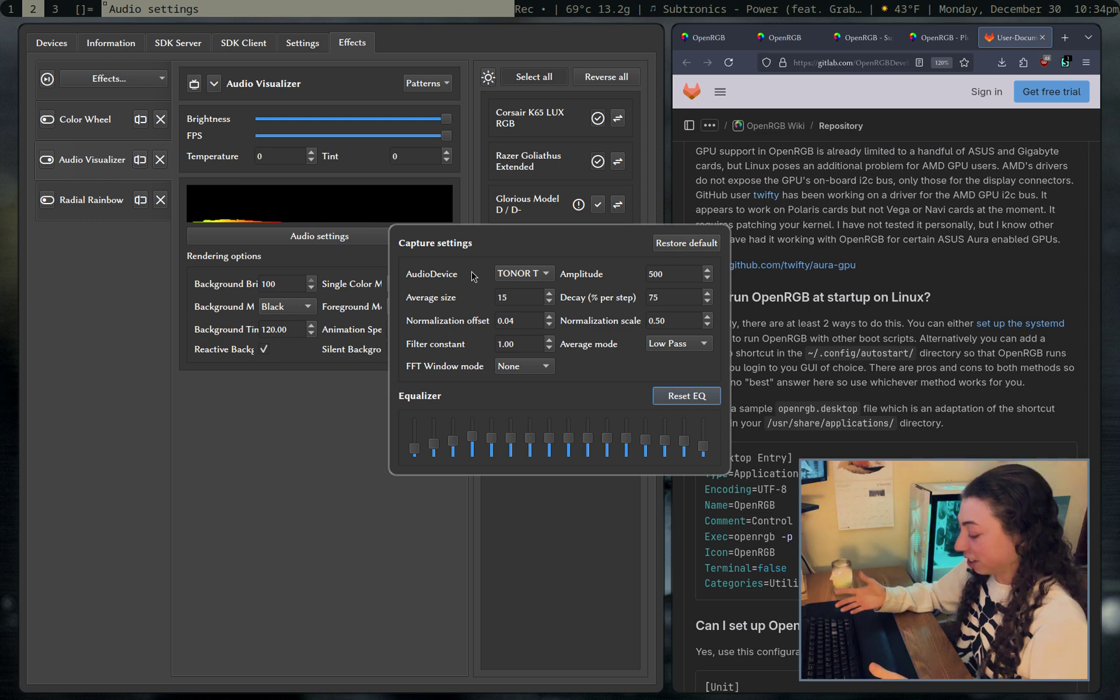
left_click(519, 273)
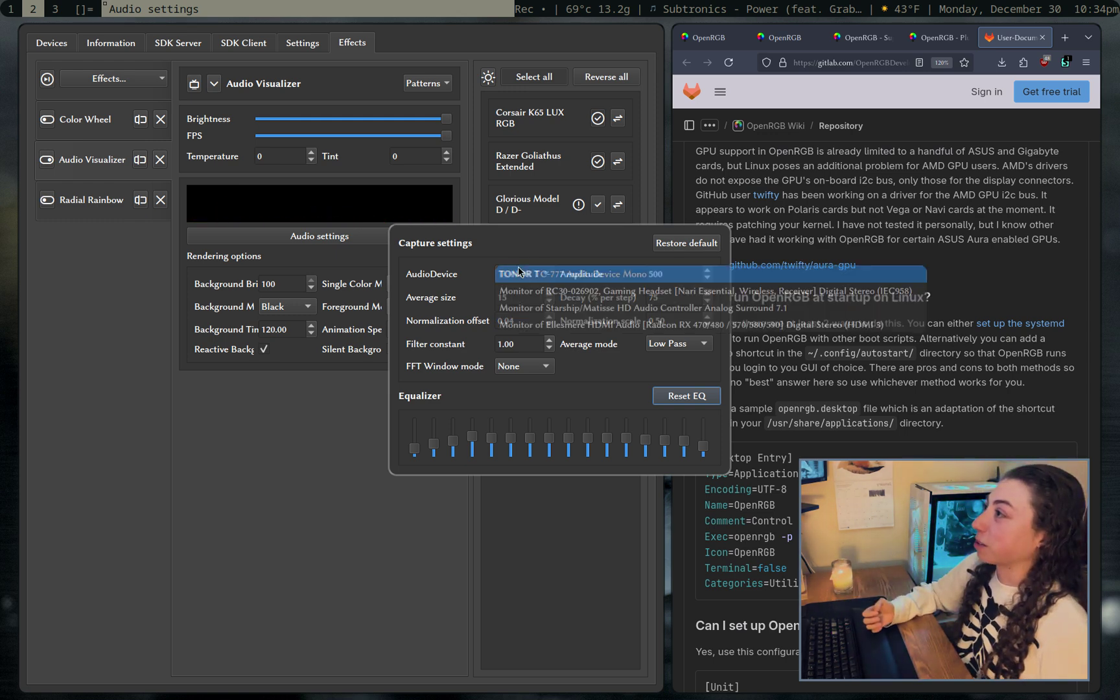
left_click(551, 290)
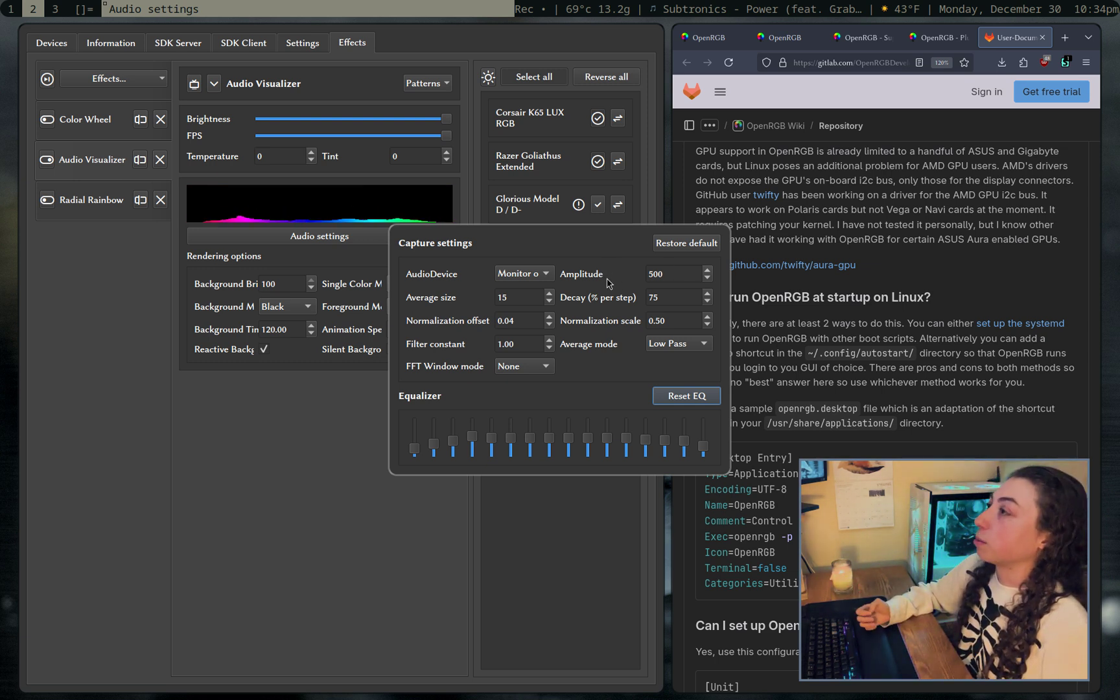
double_click(656, 274)
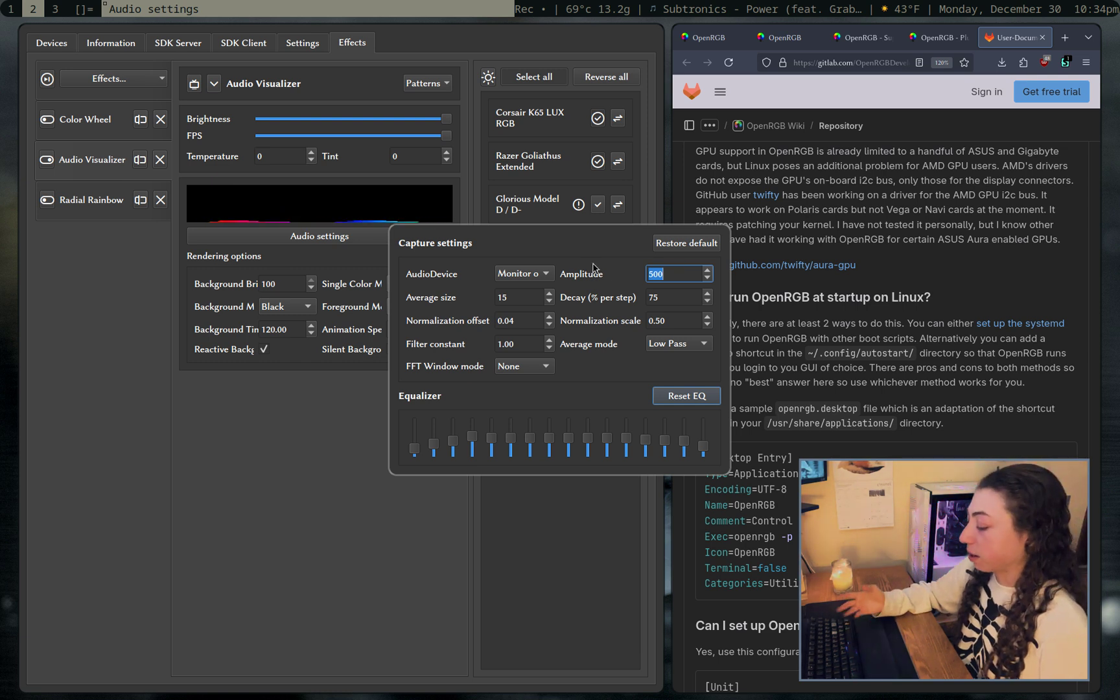
left_click(679, 339)
left_click(626, 364)
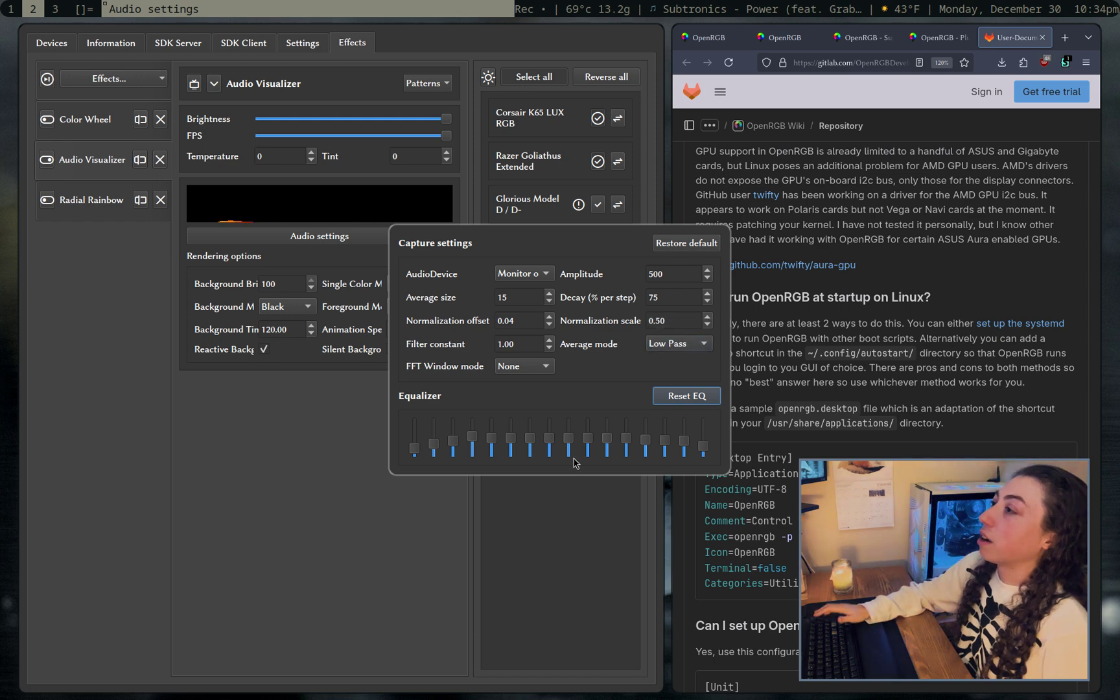
Step: Switch the Audio Visualizer foreground mode to Blue/Cyan/White and pause the music
left_click(393, 289)
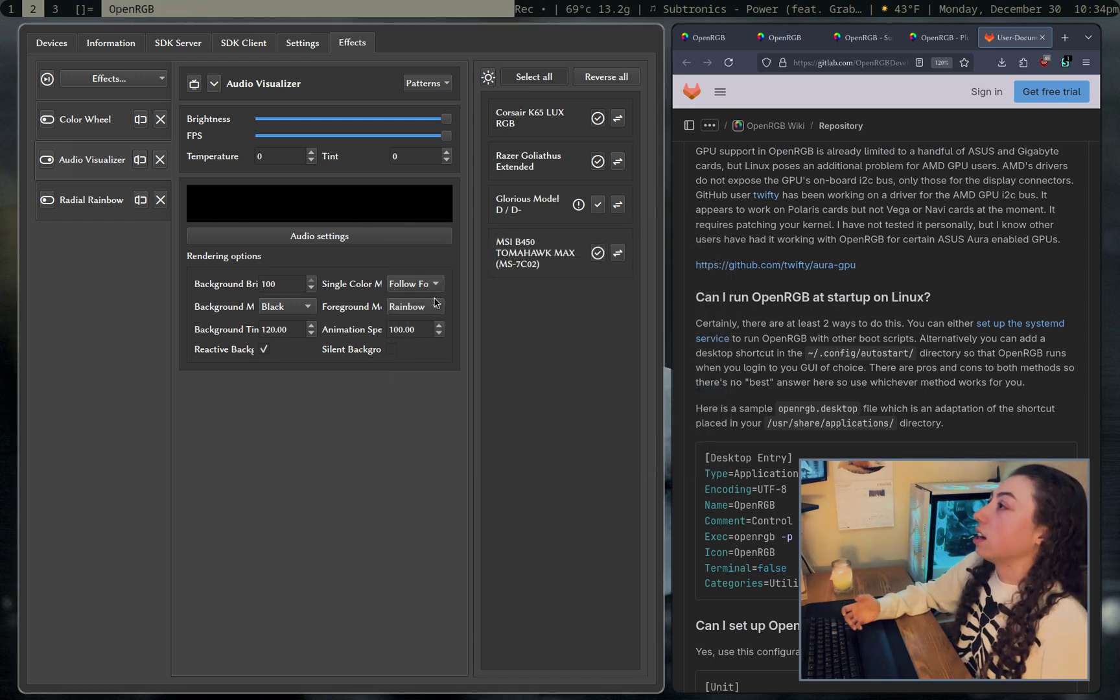
left_click(436, 305)
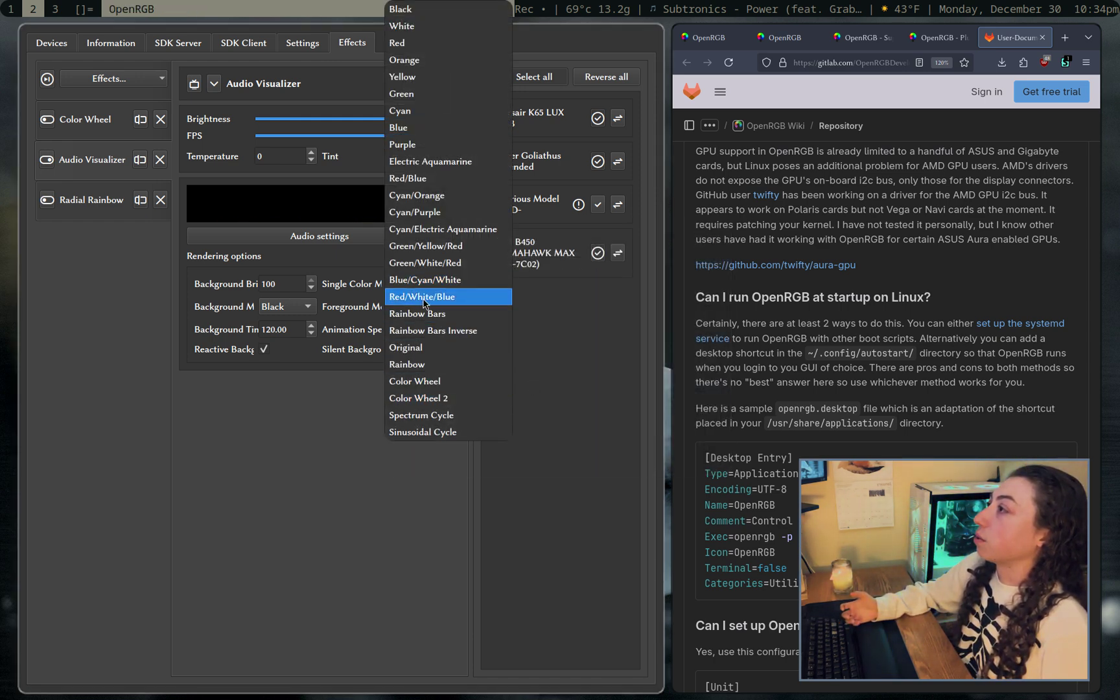
left_click(422, 279)
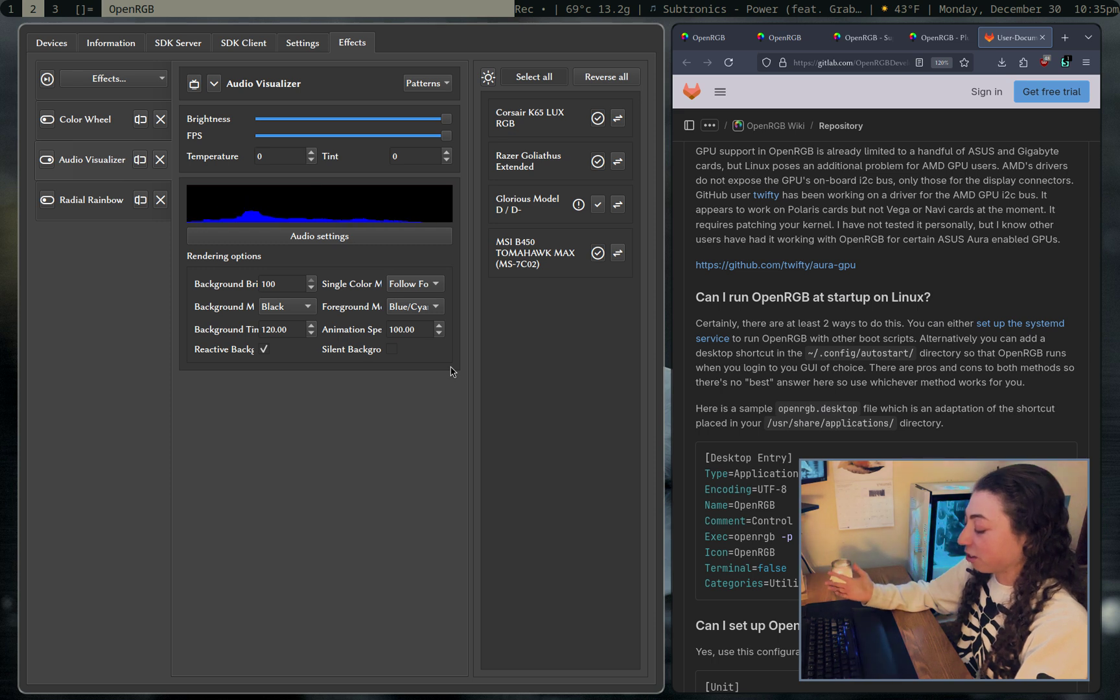
key("XF86AudioPlay")
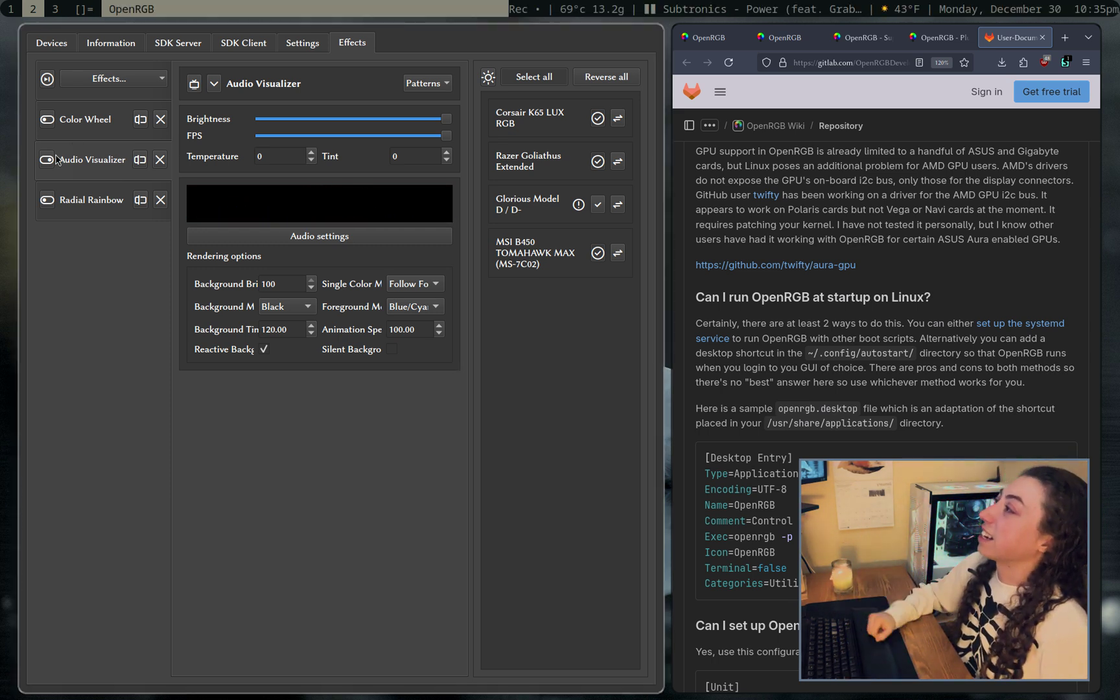
Step: Enable Color Wheel on the Corsair K65, Razer Goliathus and MSI B450 TOMAHAWK MAX
left_click(89, 123)
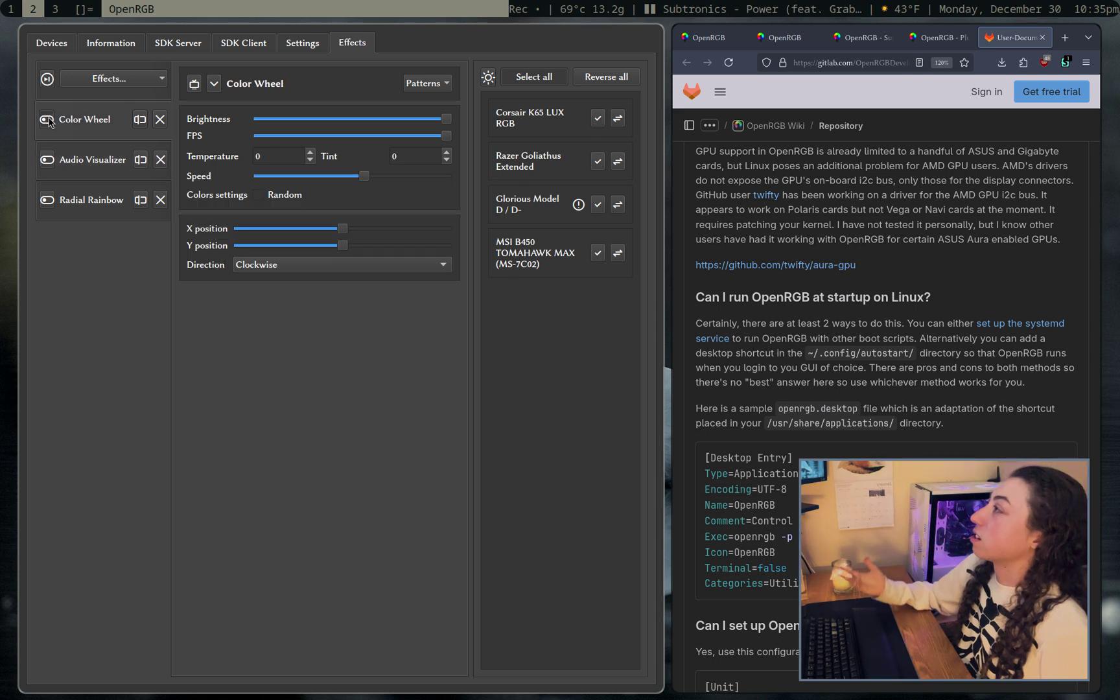
left_click(598, 118)
left_click(598, 160)
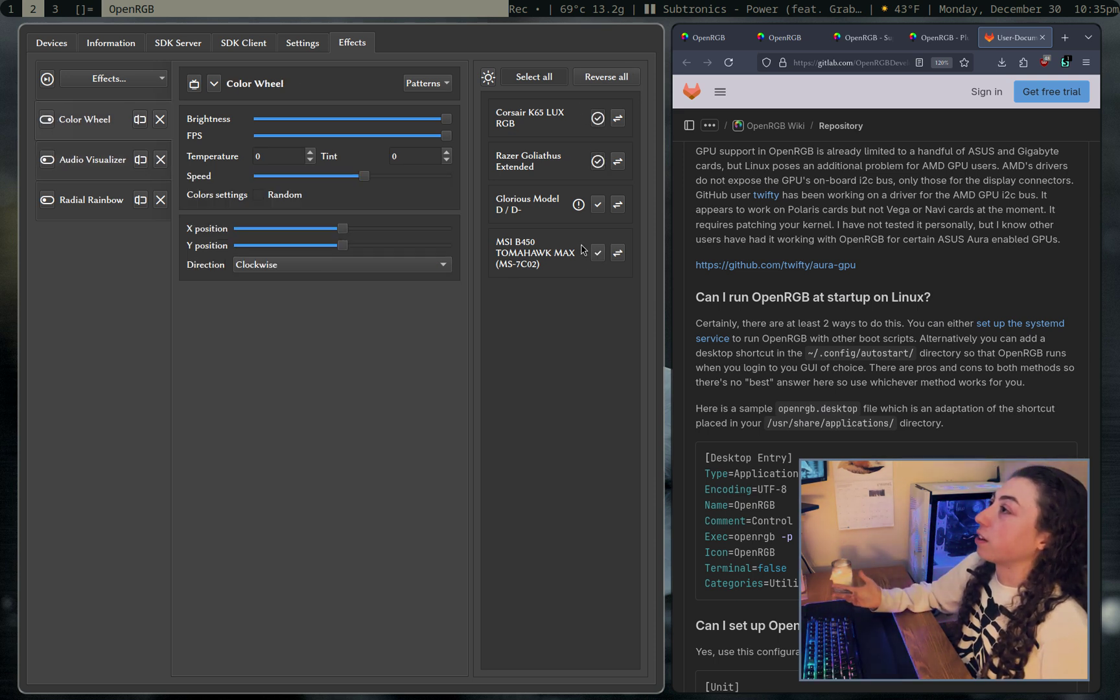
left_click(598, 253)
Step: Browse the Effects... menu categories and close it without adding an effect
left_click(106, 78)
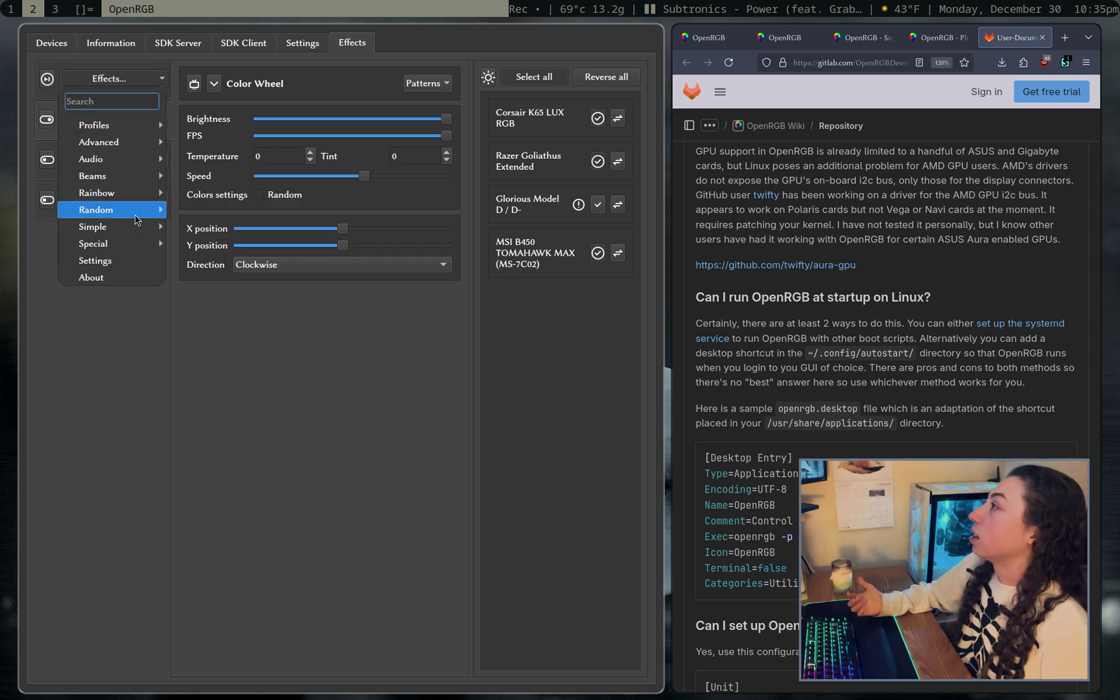
mouse_move(117, 192)
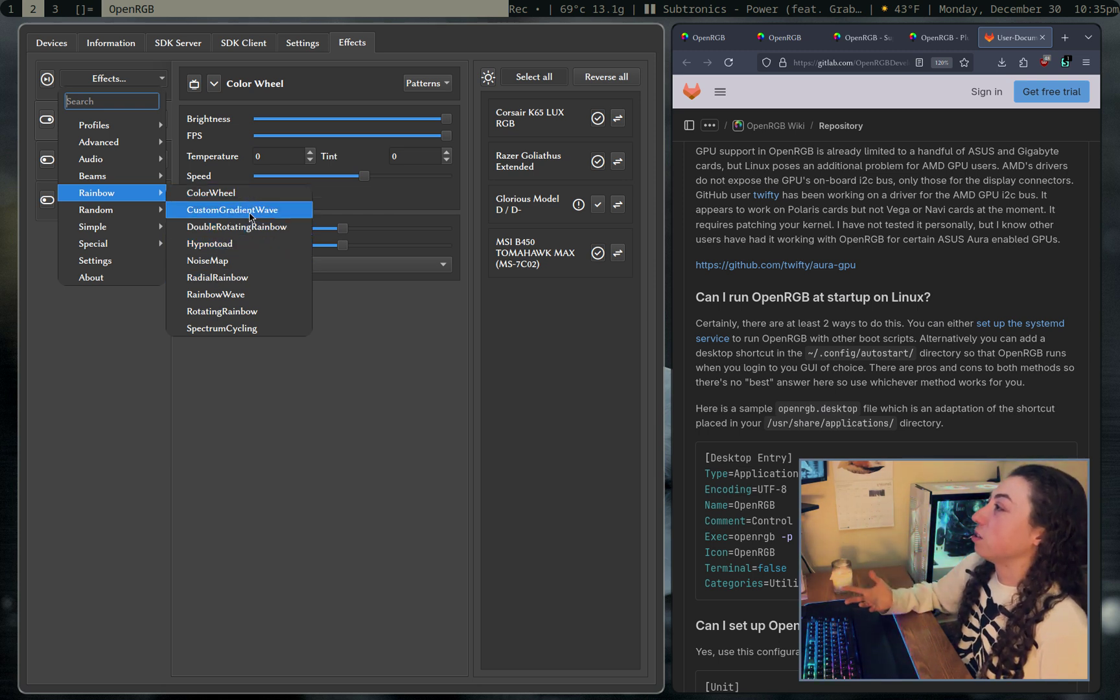
mouse_move(100, 230)
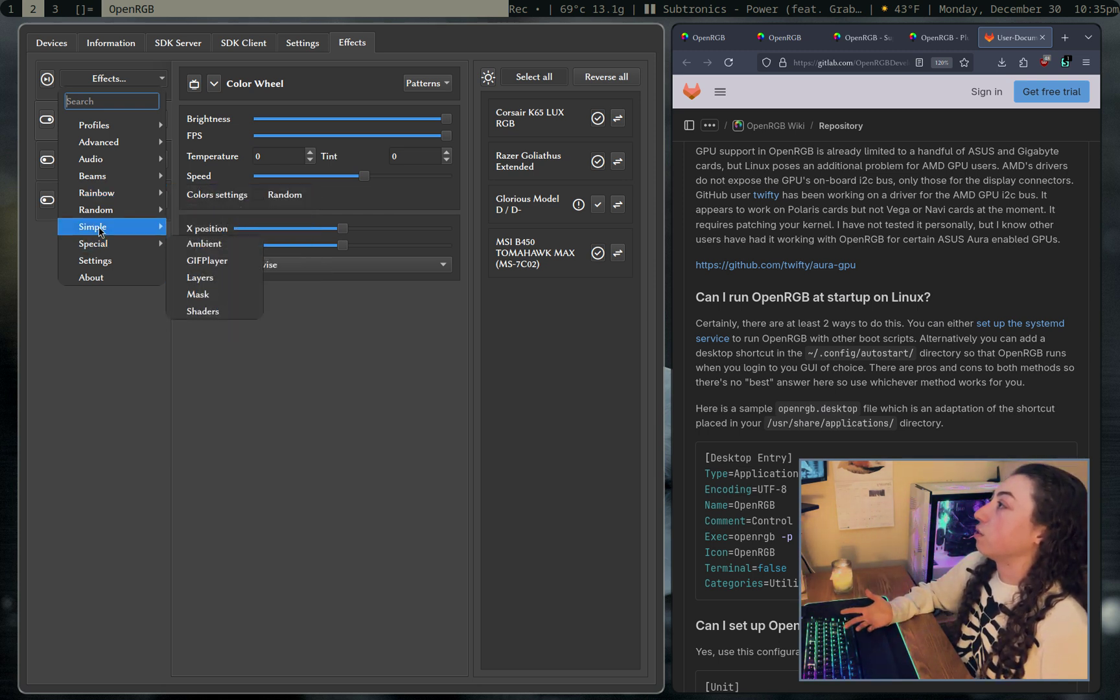
mouse_move(123, 251)
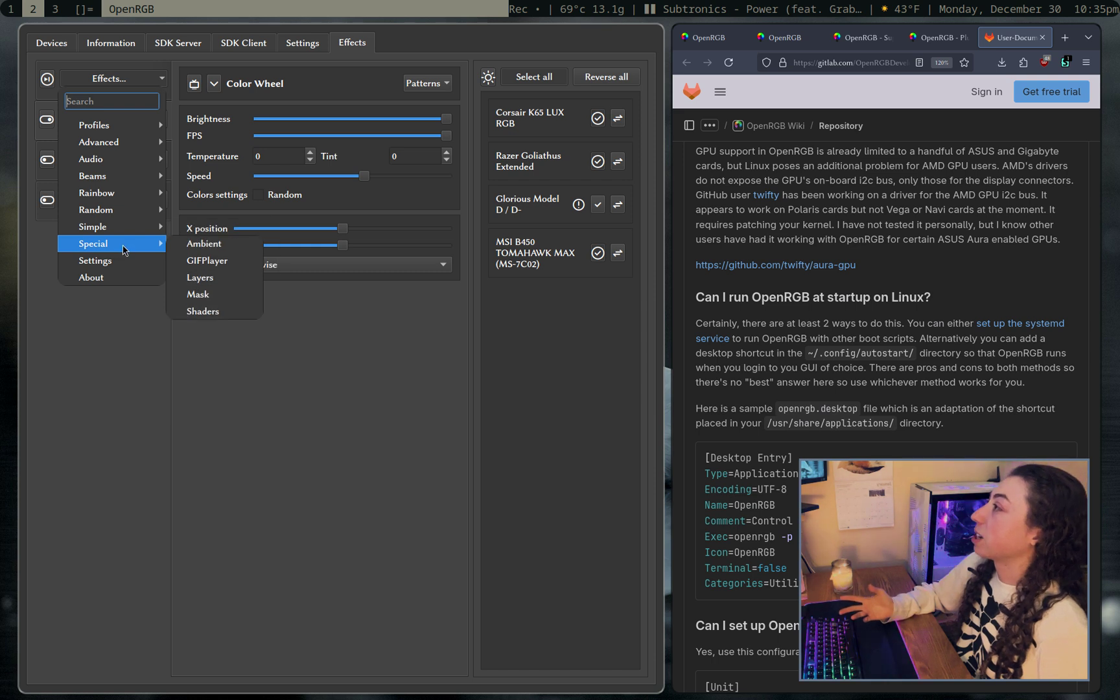
mouse_move(100, 142)
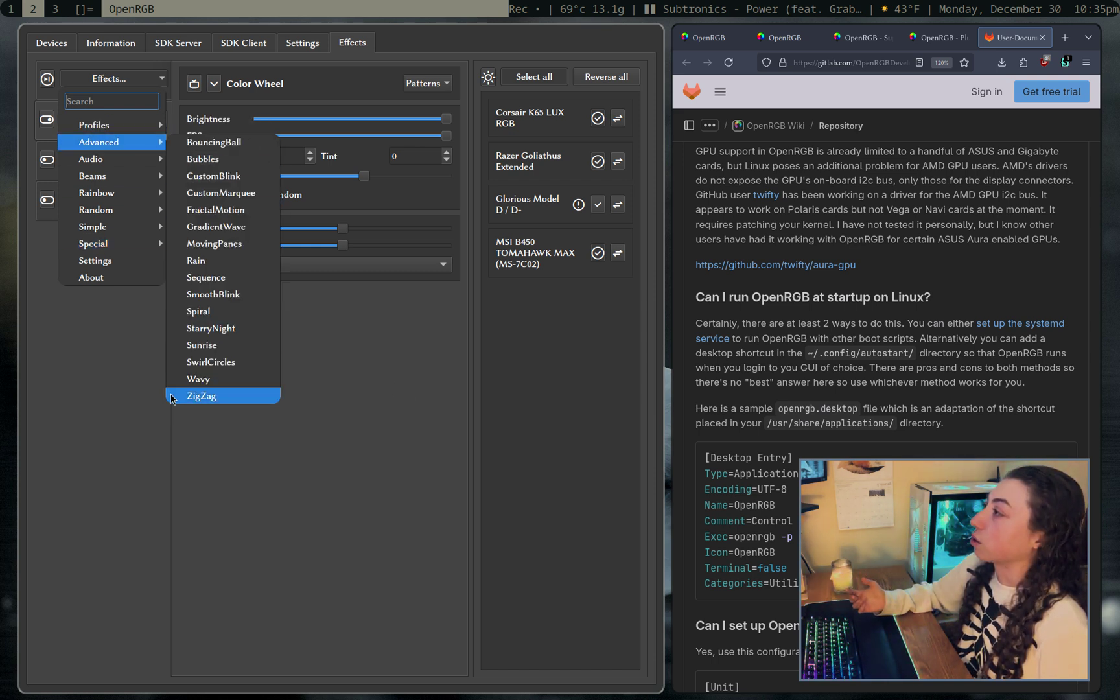
left_click(399, 459)
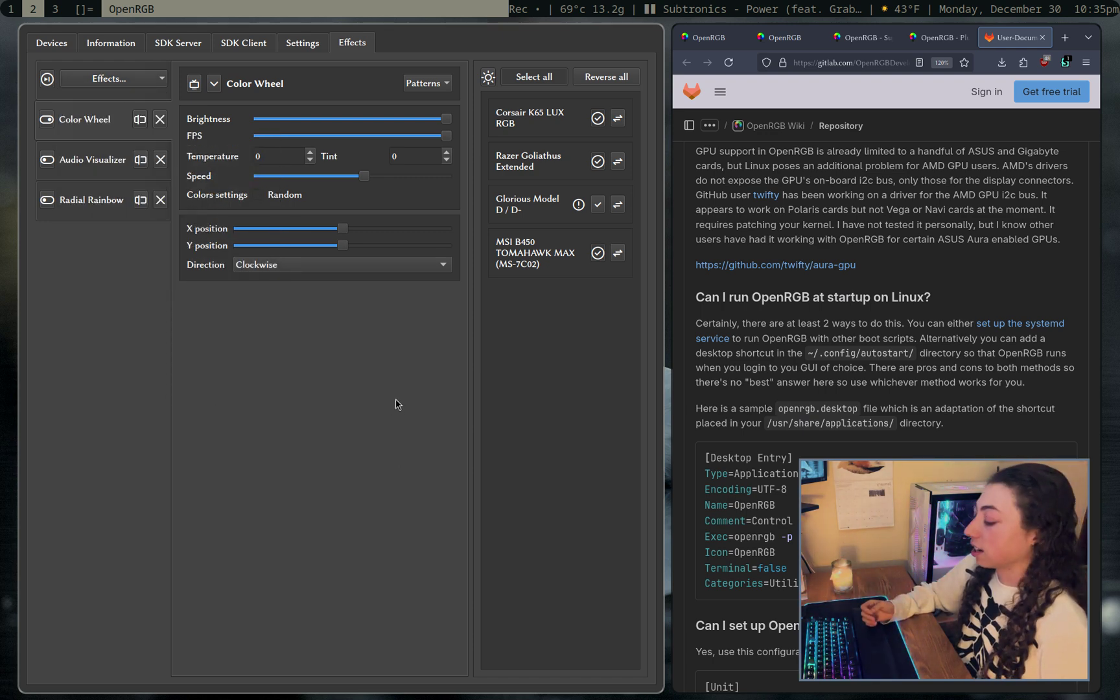
Step: Switch to the terminal workspace and run openrgb --help
key("super+3")
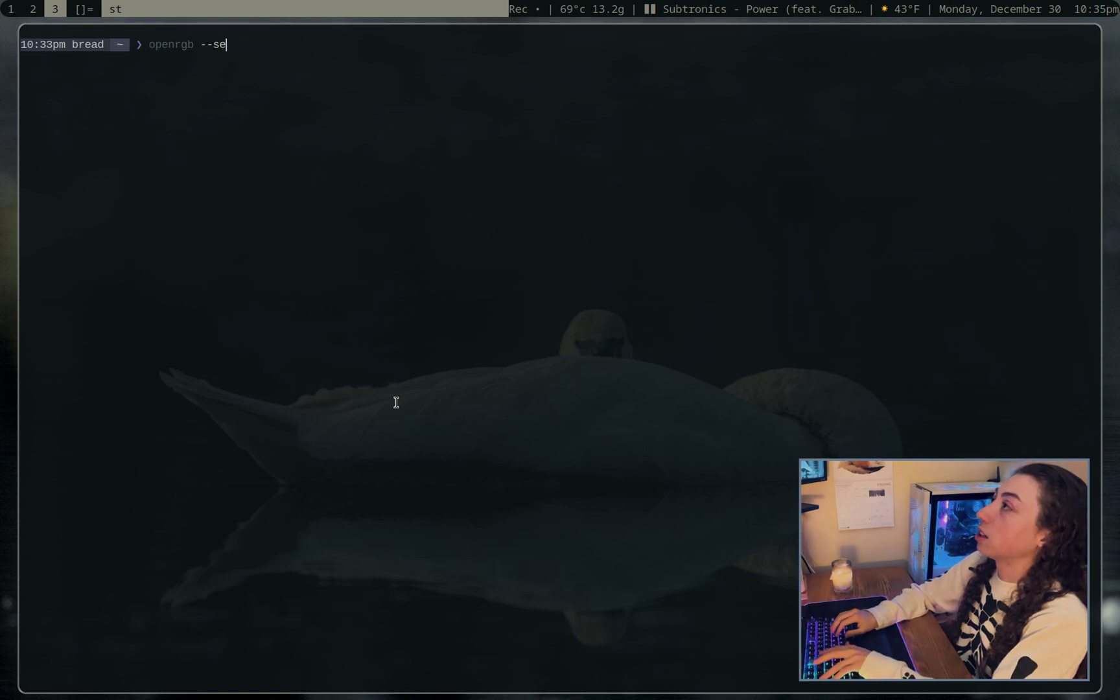
type("elp")
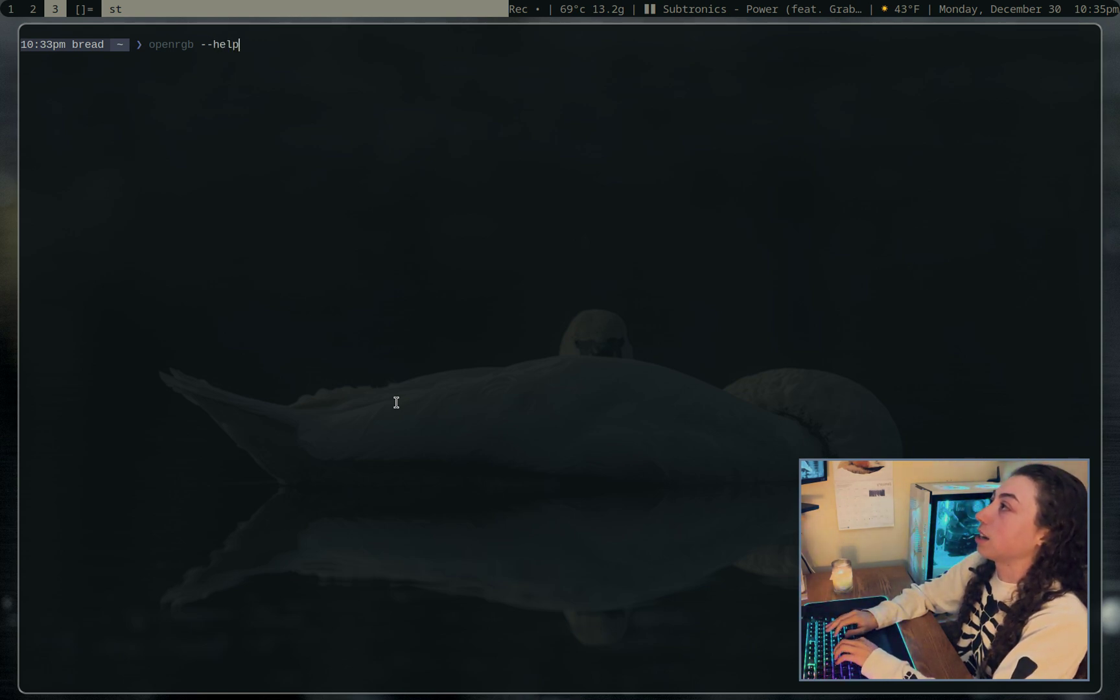
key("Return")
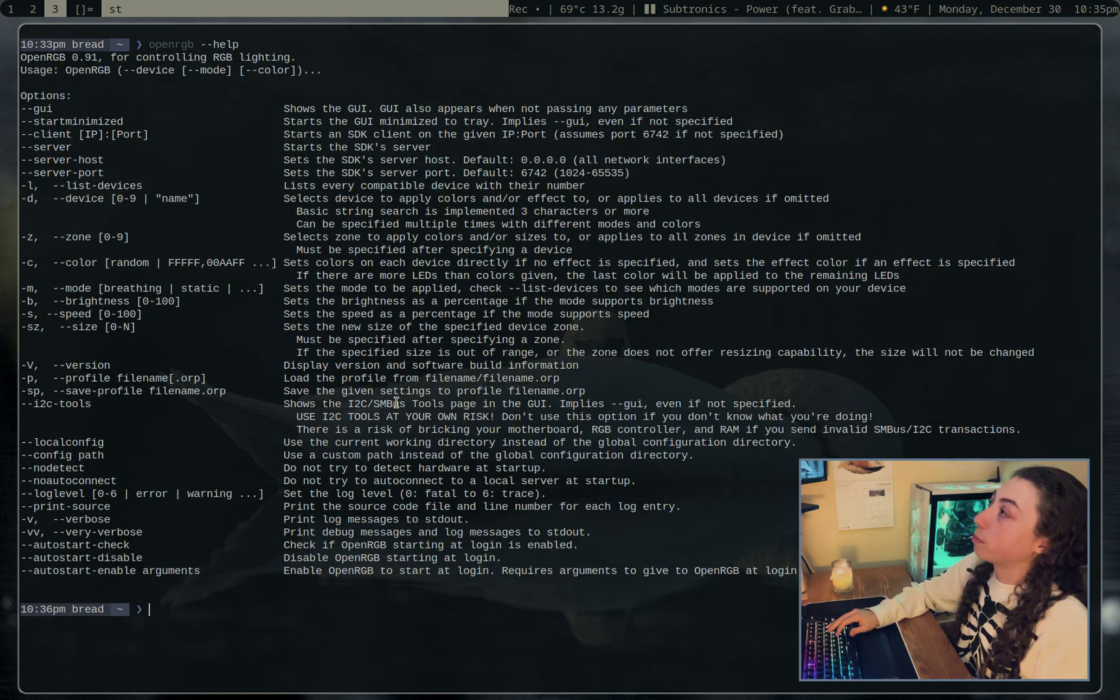
Step: Highlight the command and the help output to point out the available options
double_click(167, 43)
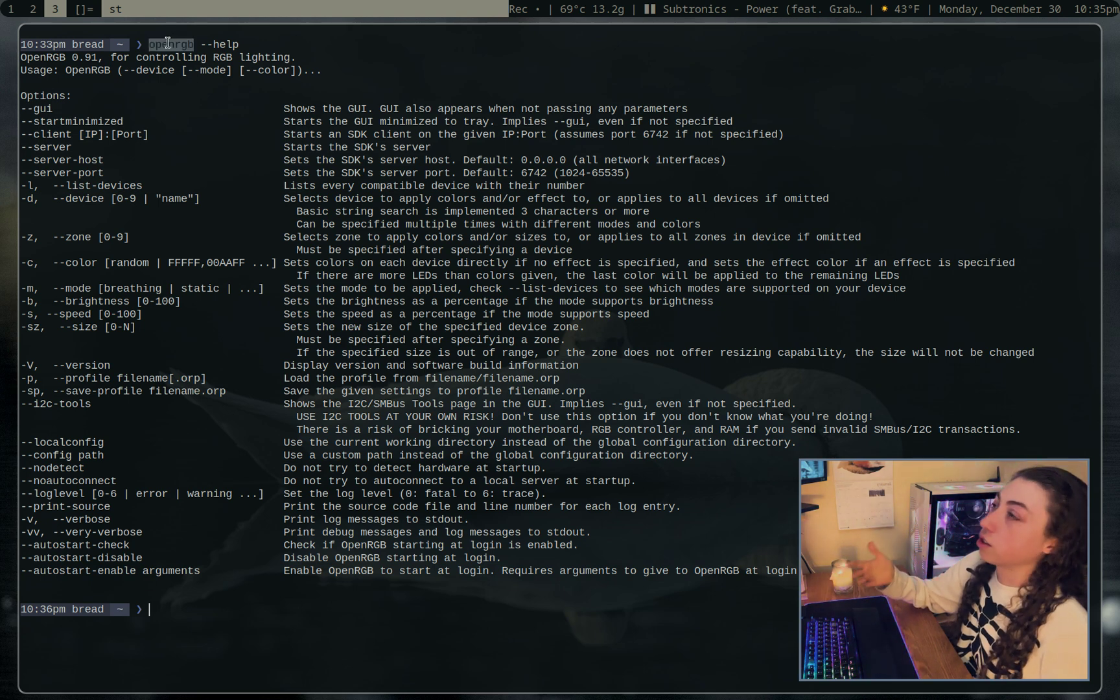
left_click(266, 163)
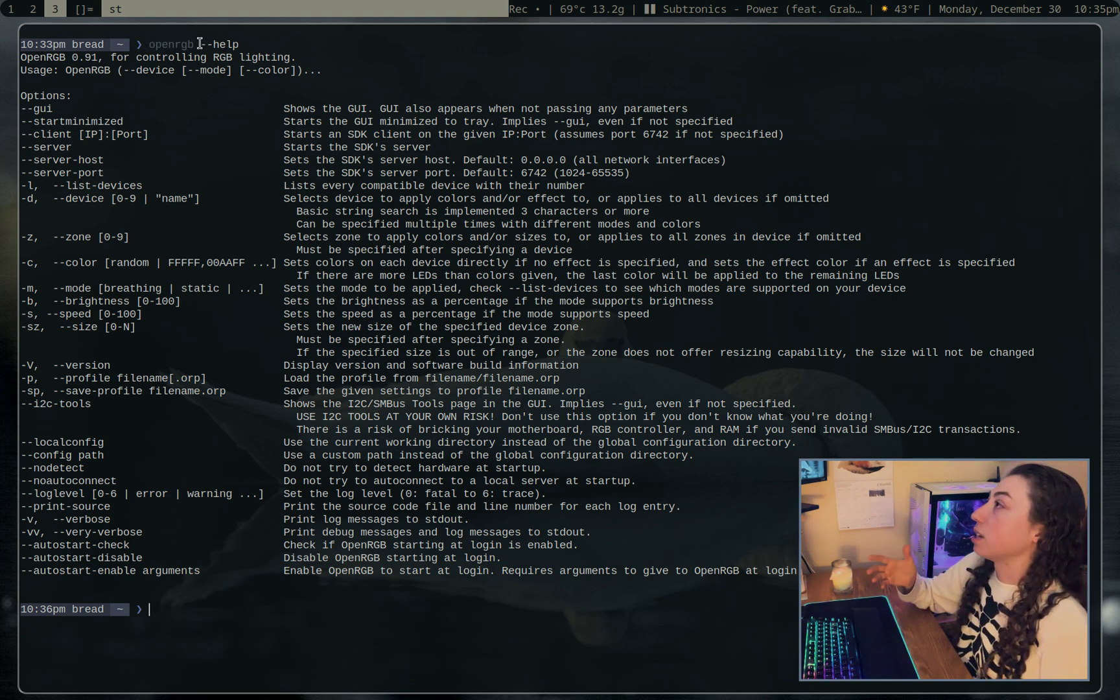
left_click_drag(206, 44, 284, 28)
left_click(228, 108)
left_click_drag(46, 74, 649, 574)
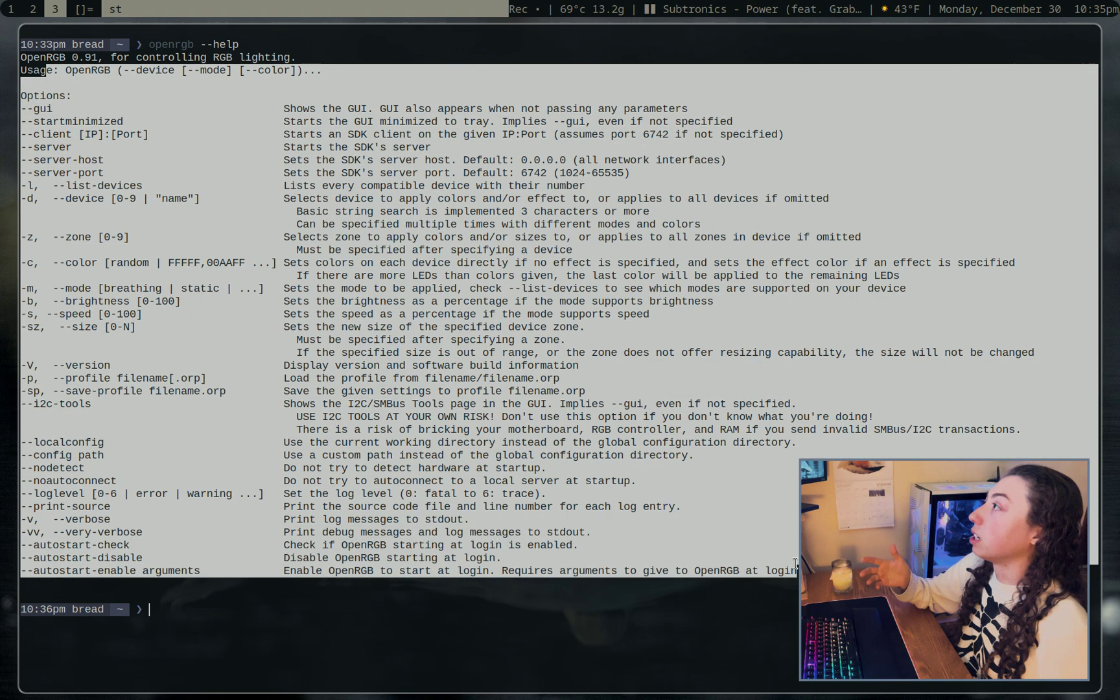
left_click_drag(794, 572, 636, 558)
left_click(379, 299)
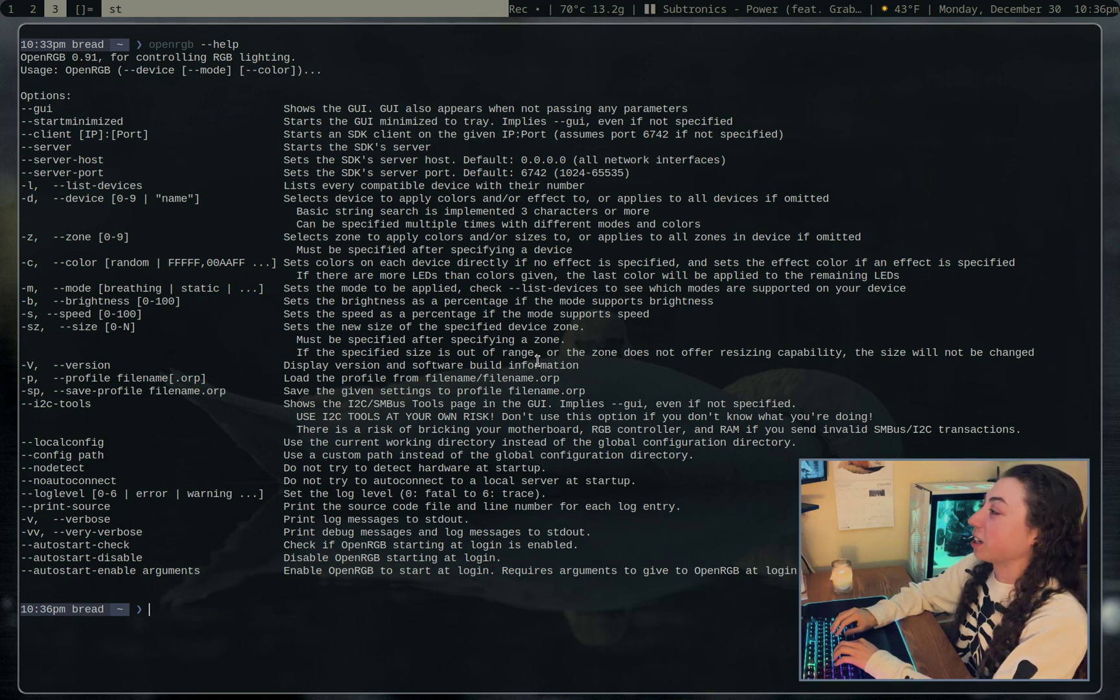
Step: Type openrgb -c ffffff -b 50 at the prompt without running it
type("ope")
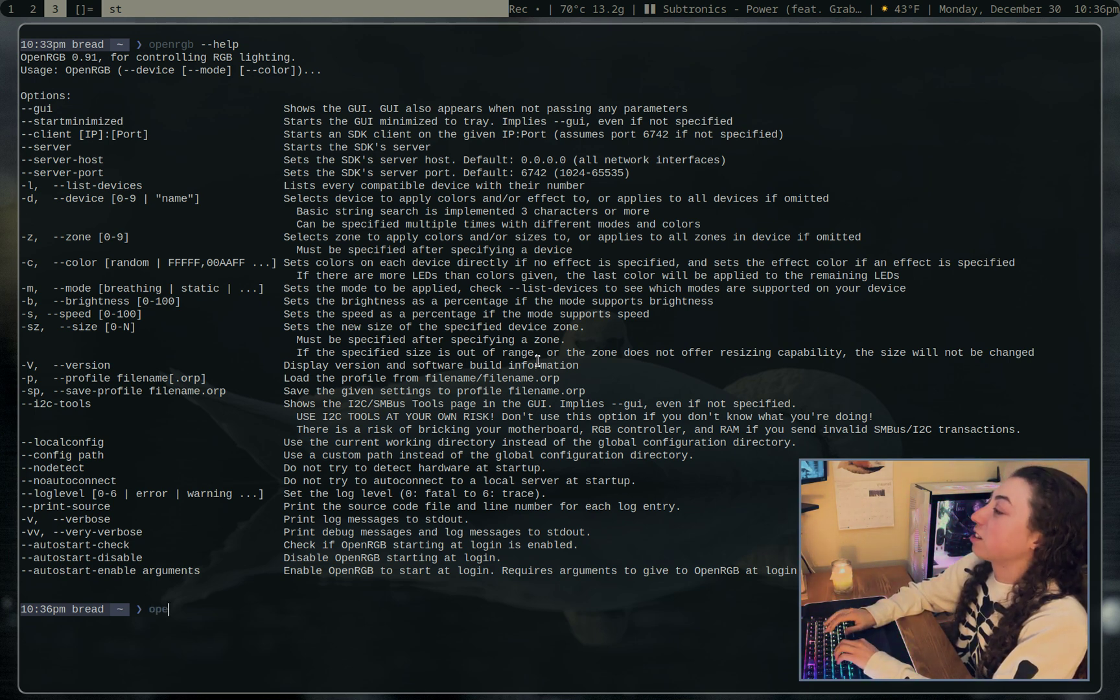
type("nrgb -c ffffff -b")
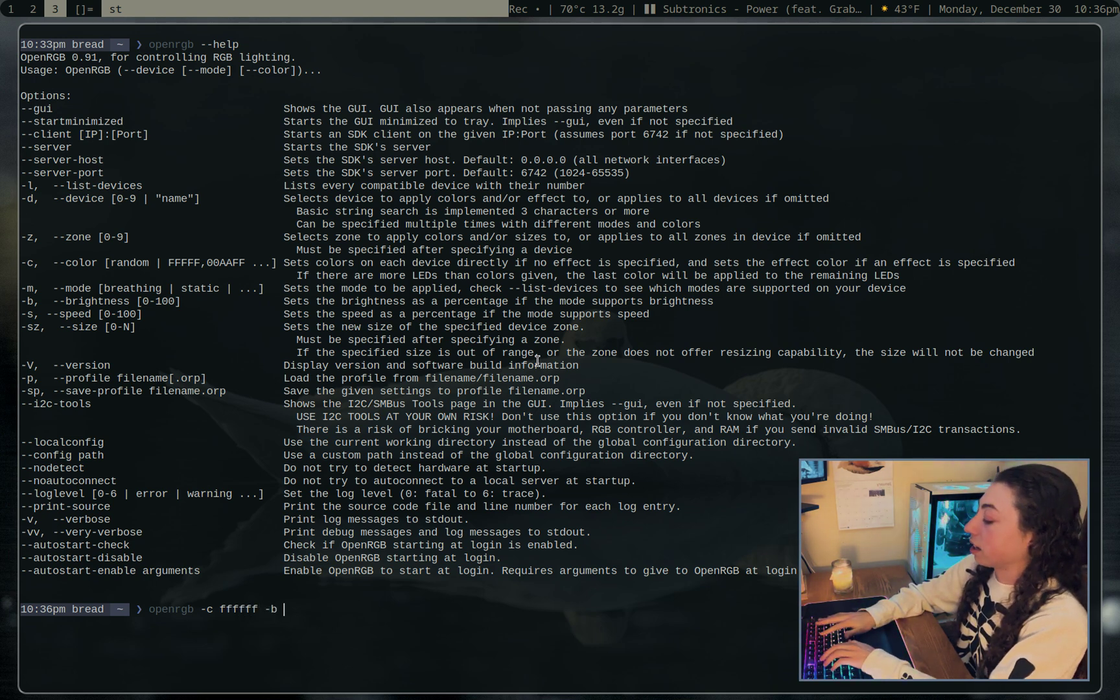
type("50")
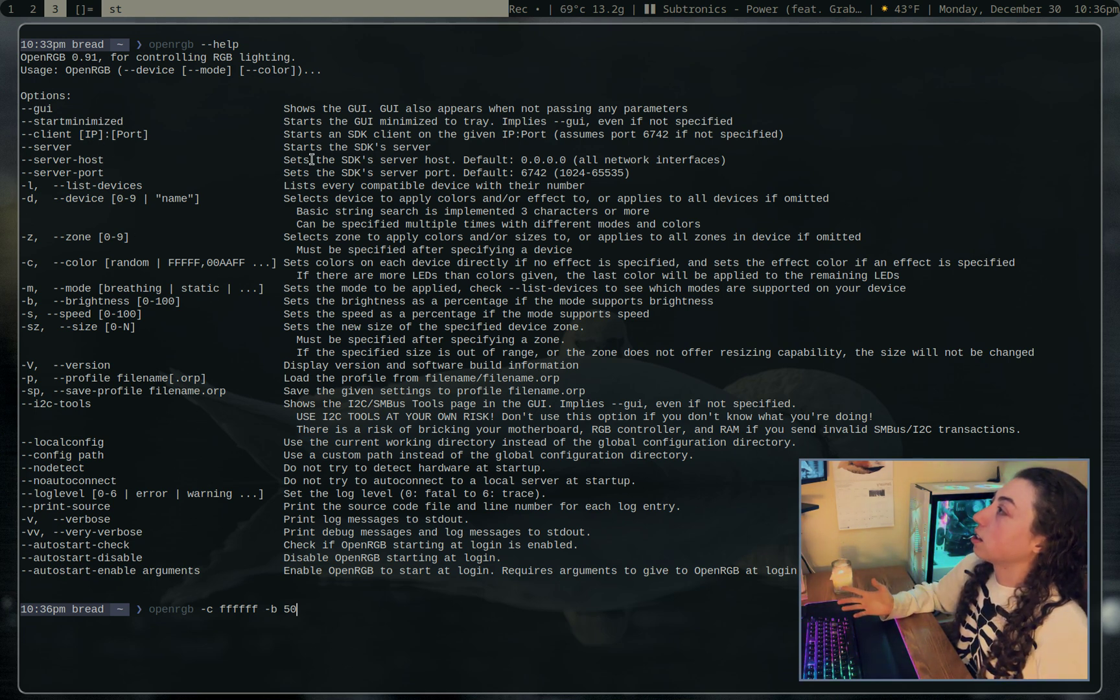
Step: Highlight the --server, --list-devices/--device, --mode and --profile/--save-profile help lines
left_click_drag(23, 146, 526, 153)
left_click(517, 151)
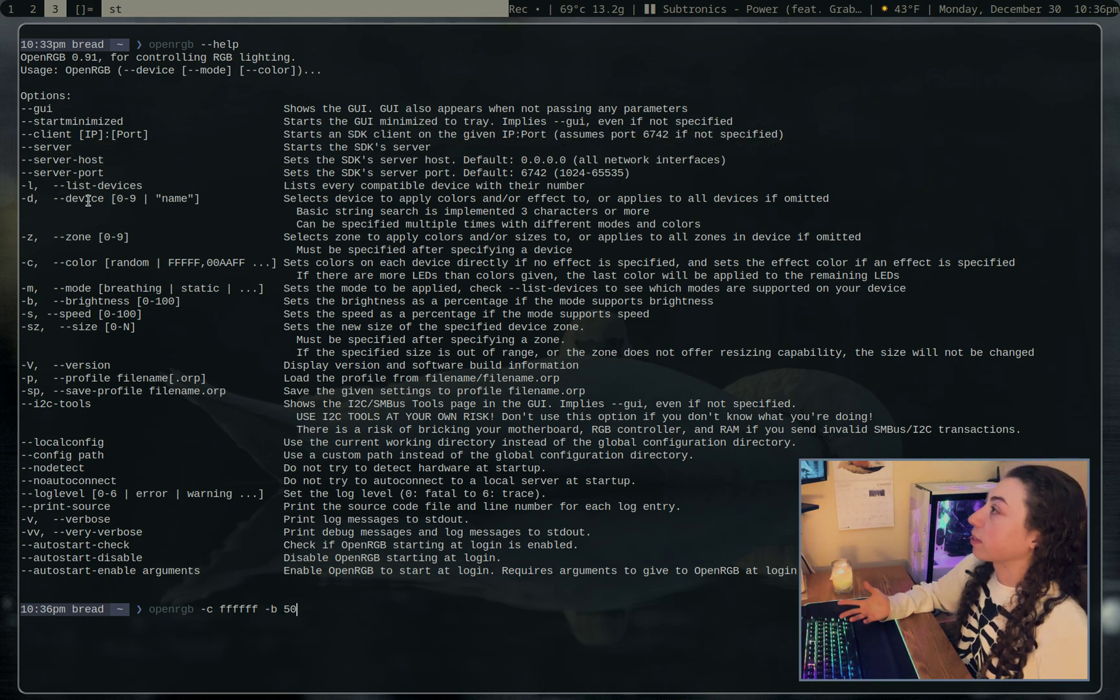
left_click_drag(22, 184, 718, 200)
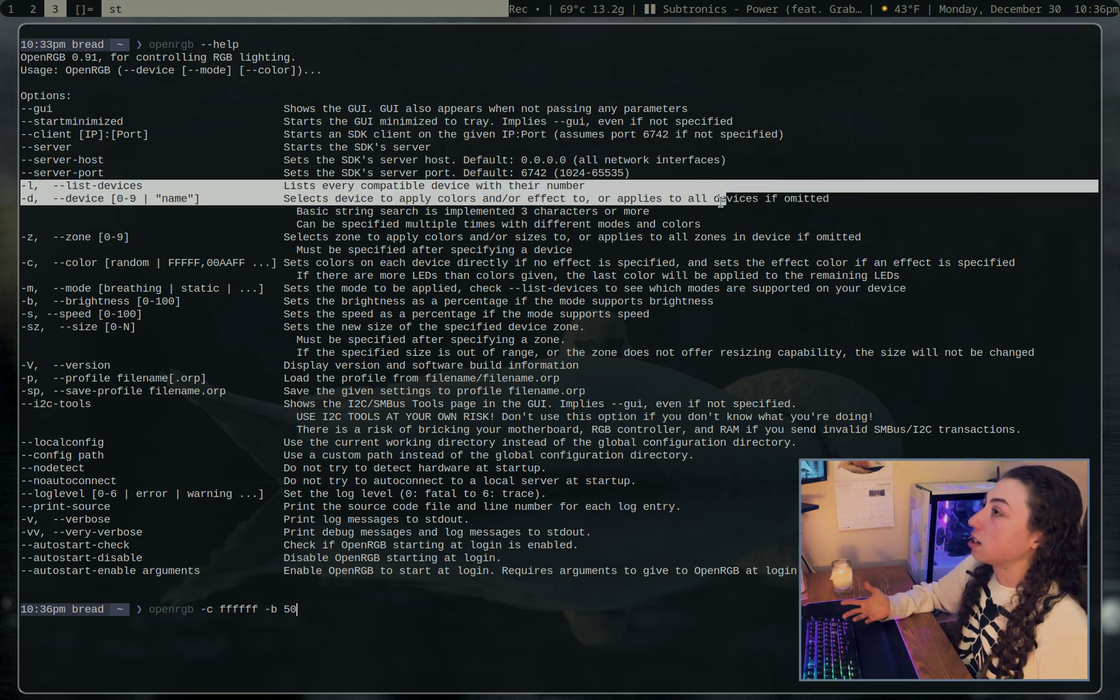
left_click(717, 200)
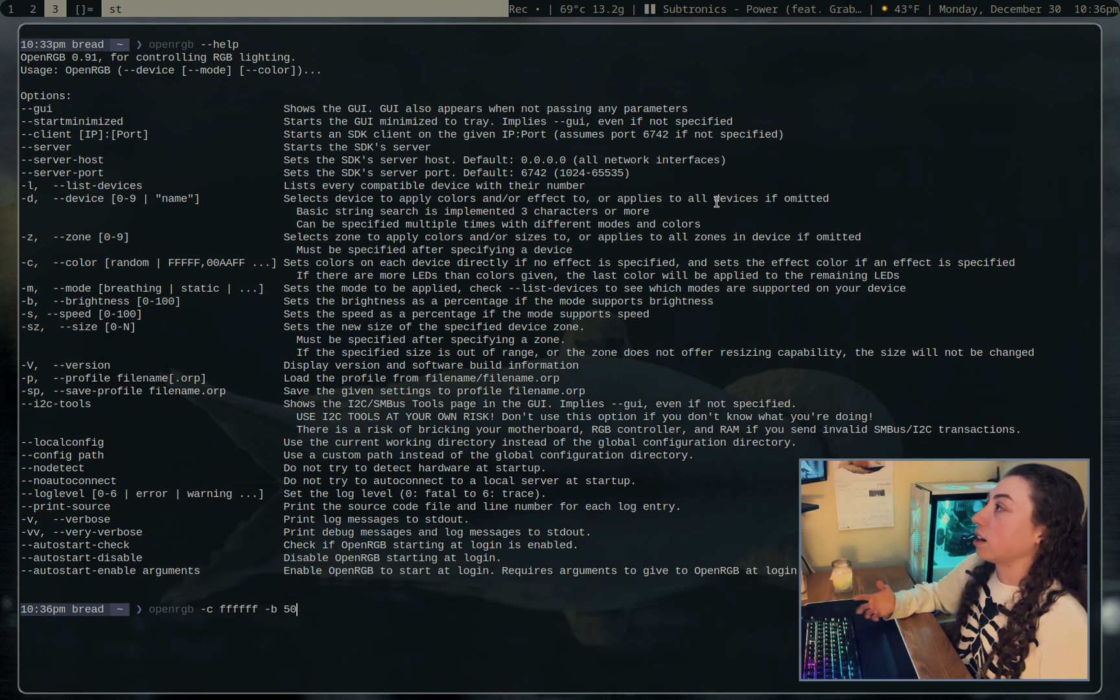
left_click_drag(21, 289, 310, 283)
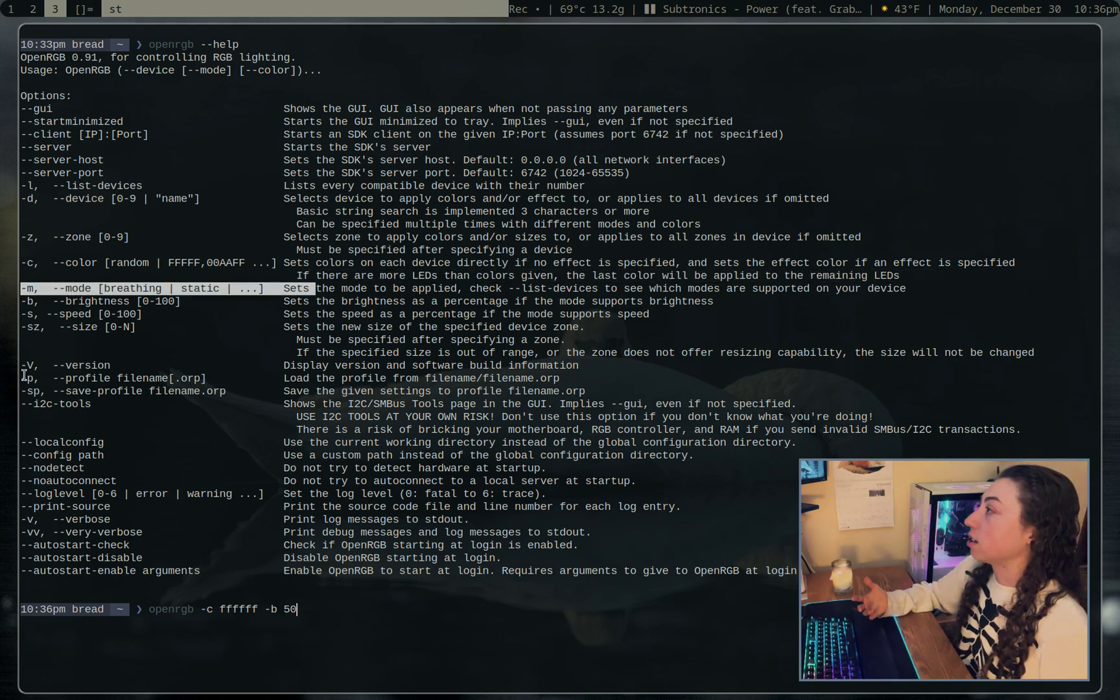
left_click_drag(21, 378, 251, 379)
left_click_drag(331, 371, 702, 390)
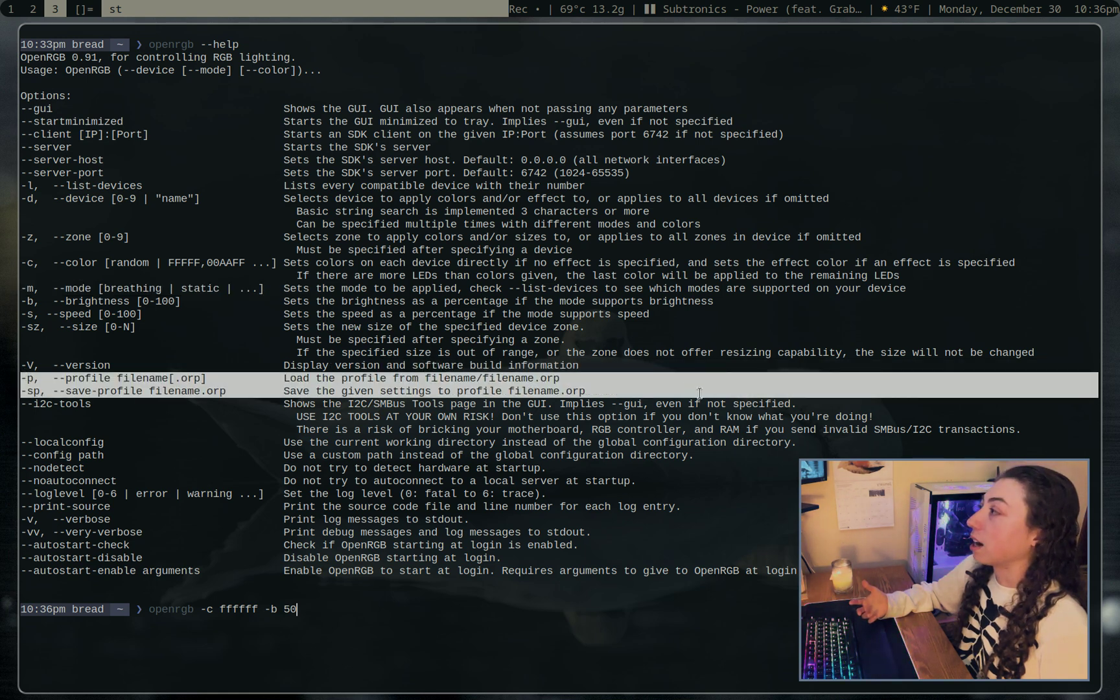
left_click(699, 394)
Step: Highlight the --localconfig/--config and autostart lines, then run openrgb -c ffffff -b 50
left_click_drag(22, 442, 265, 466)
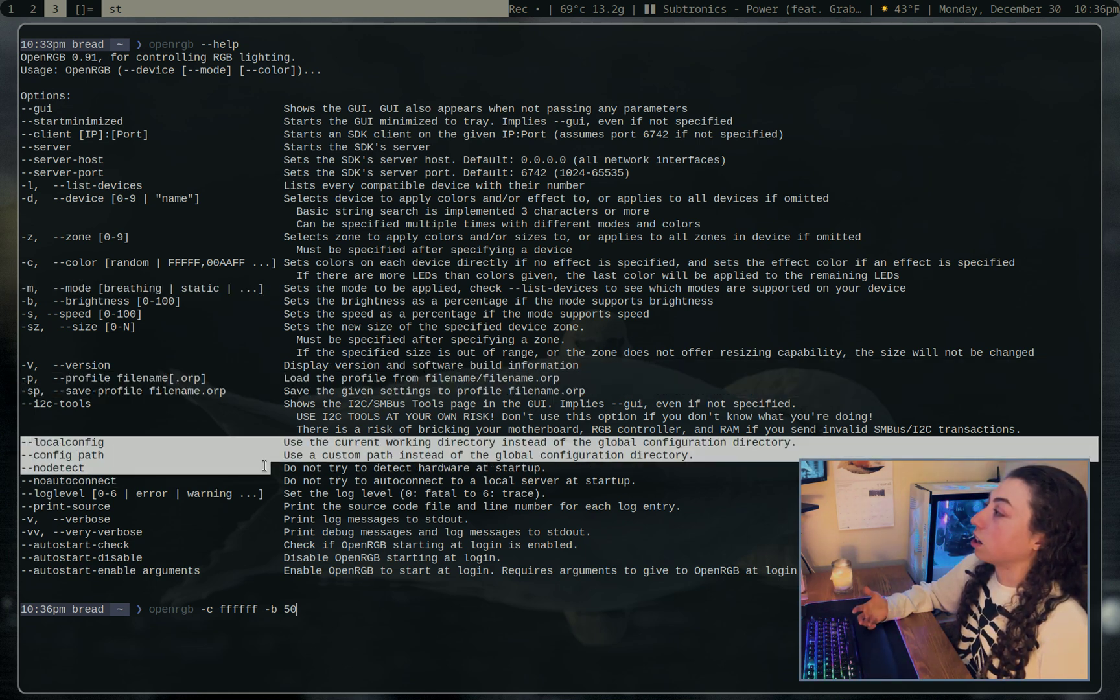
left_click_drag(43, 545, 547, 559)
left_click(551, 559)
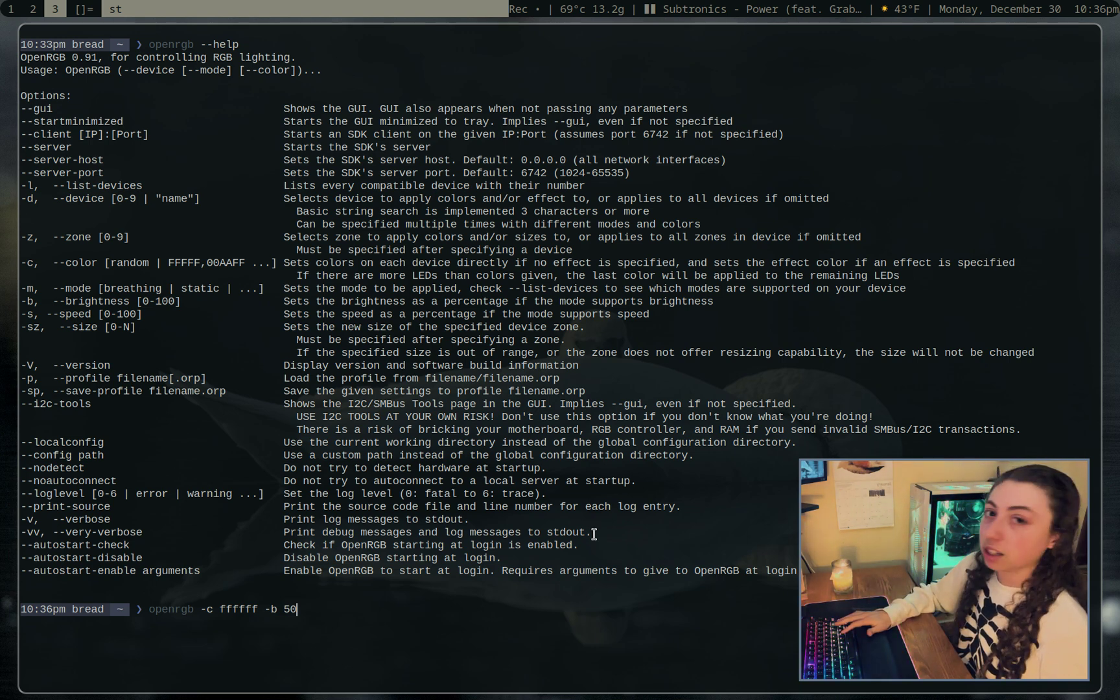
key("Return")
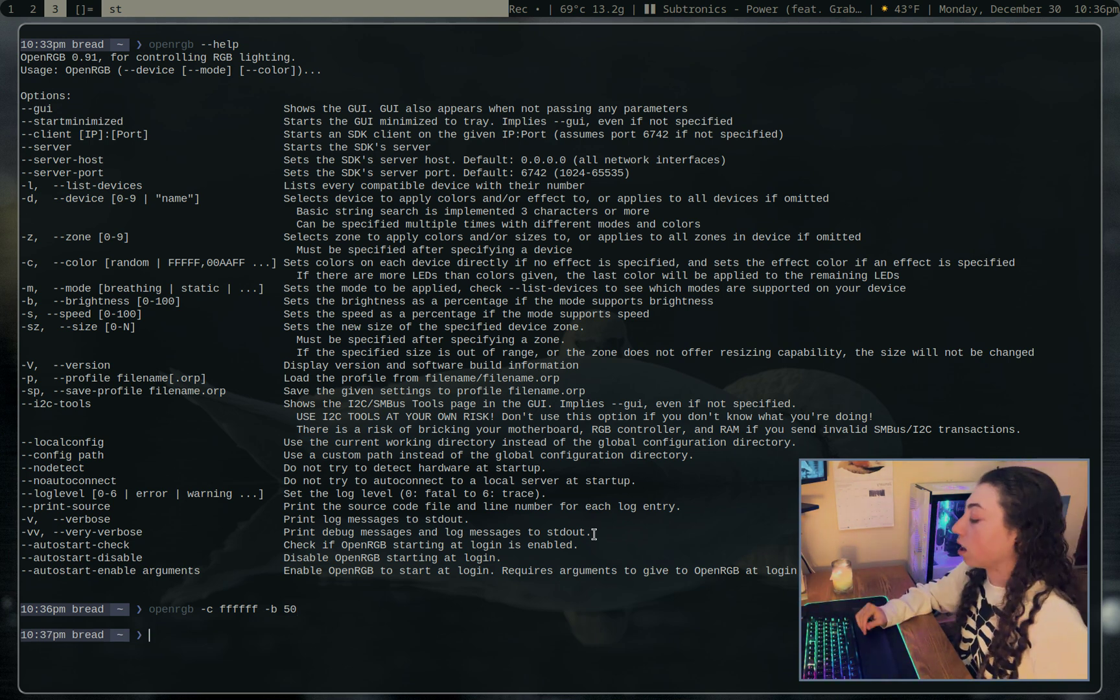
Step: On workspace 2, make the wiki the main window and highlight the MSI motherboard FAQ heading
key("super+2")
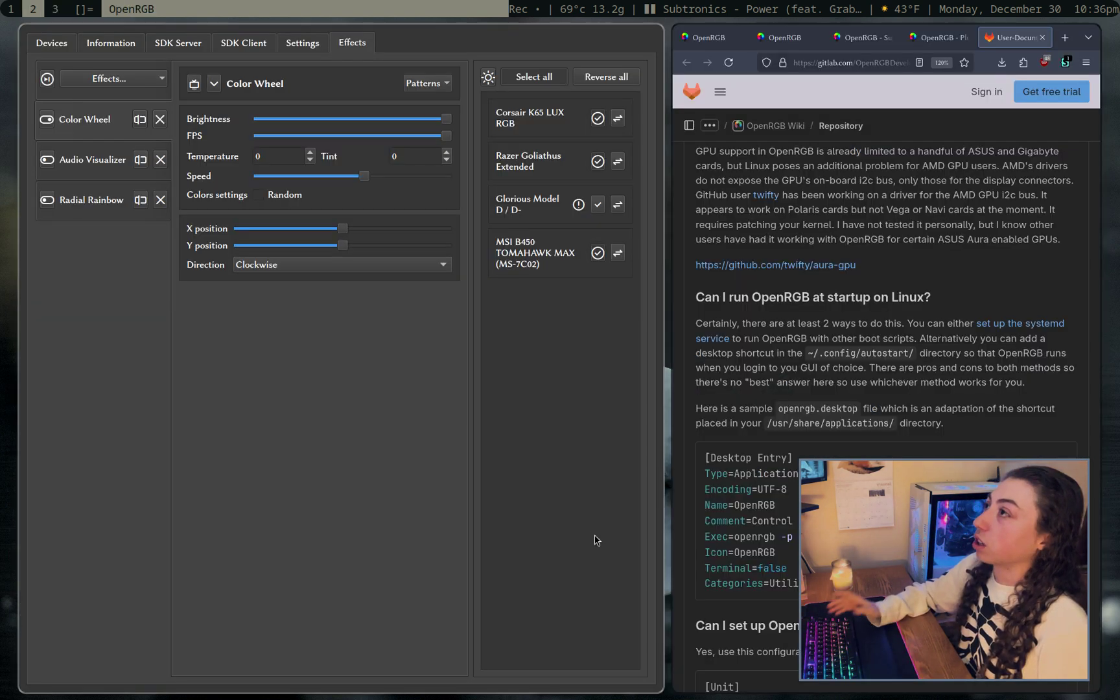
key("super+Return")
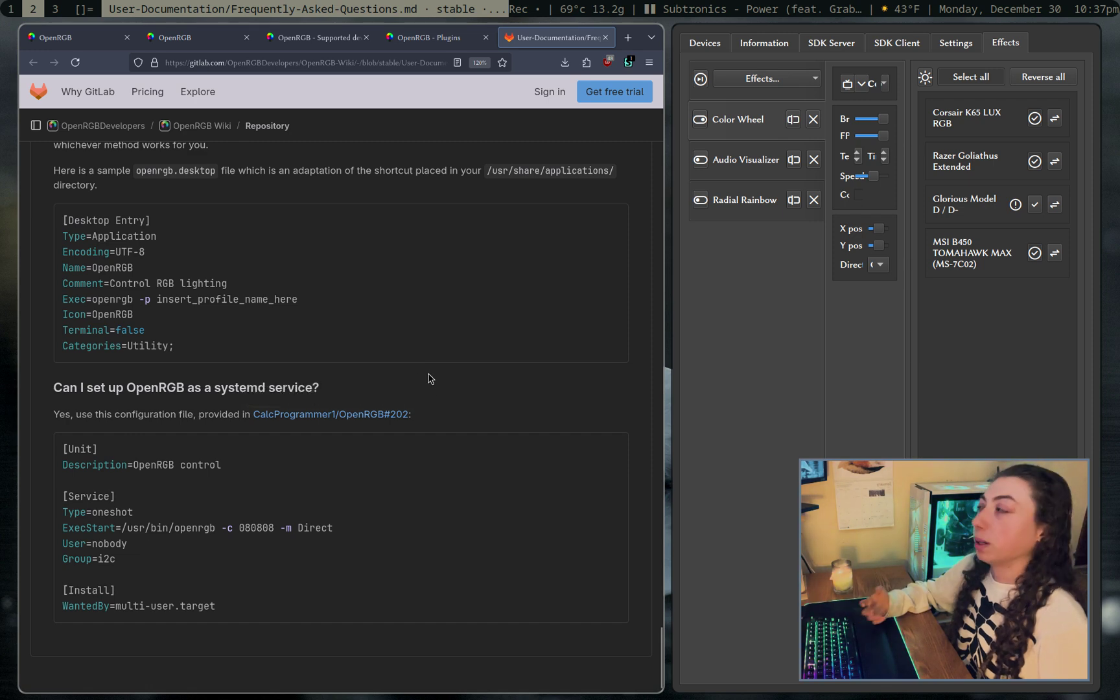
scroll(401, 454, "up", 8)
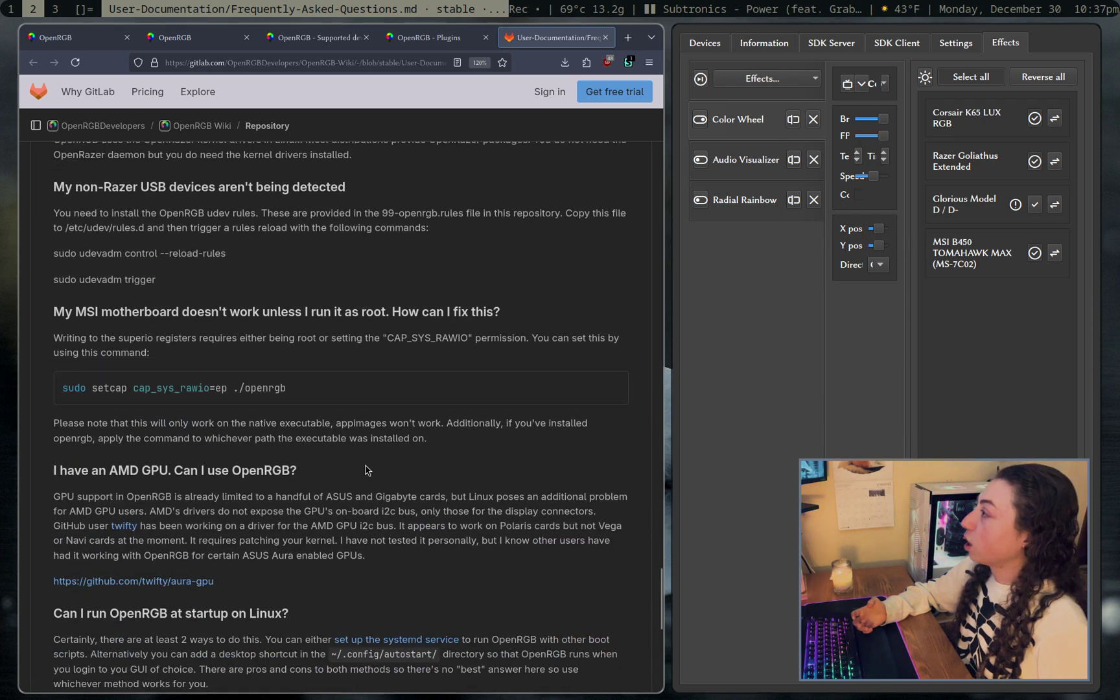
left_click_drag(56, 309, 503, 320)
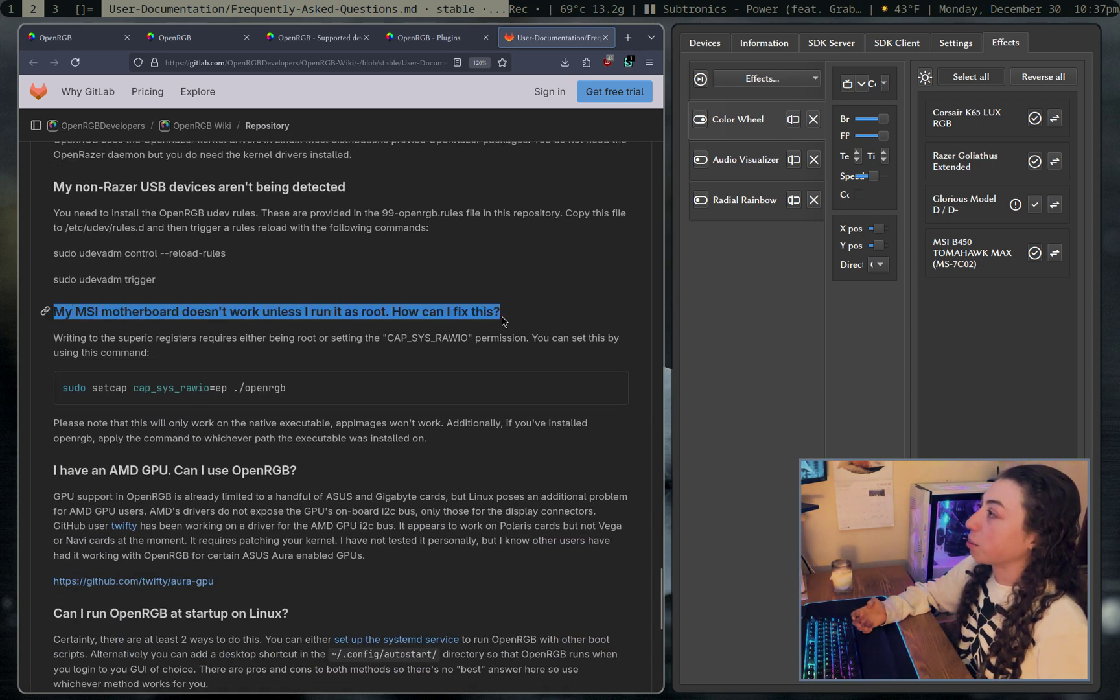
left_click(502, 320)
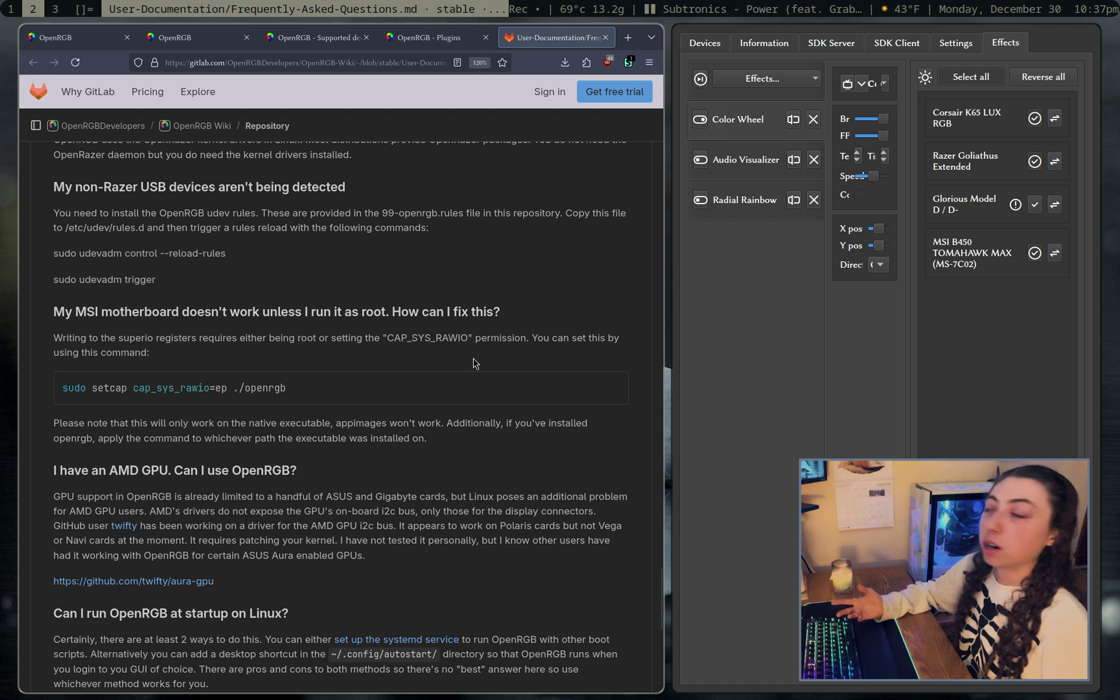
Step: Select the FAQ's setcap command line and open a new terminal
triple_click(352, 387)
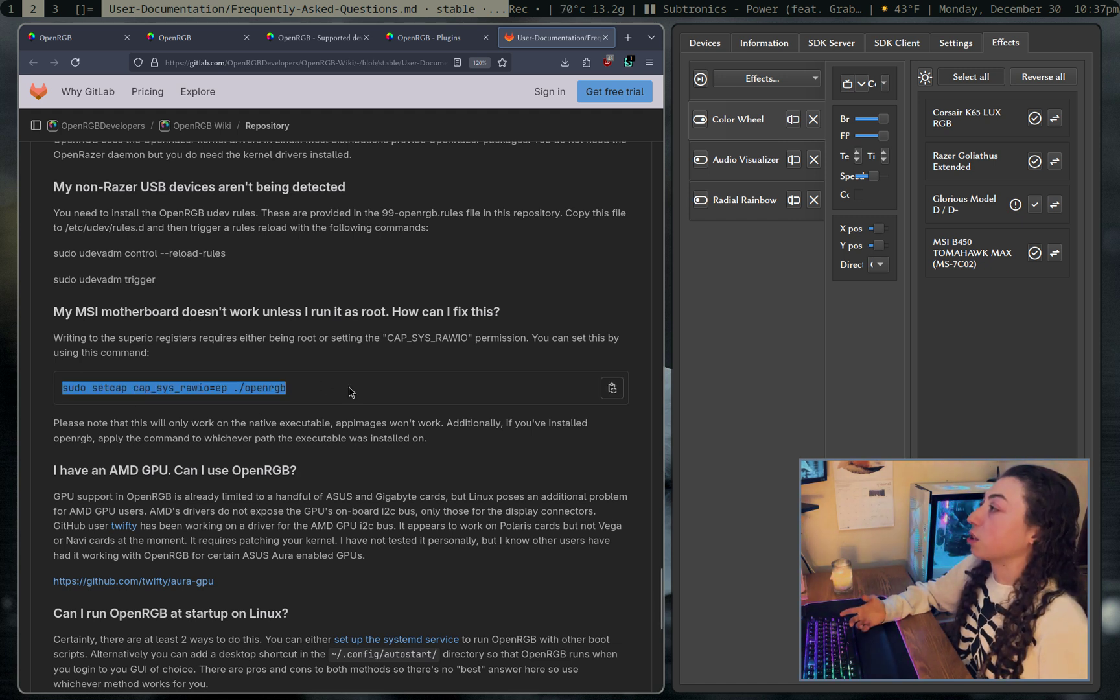
left_click(338, 400)
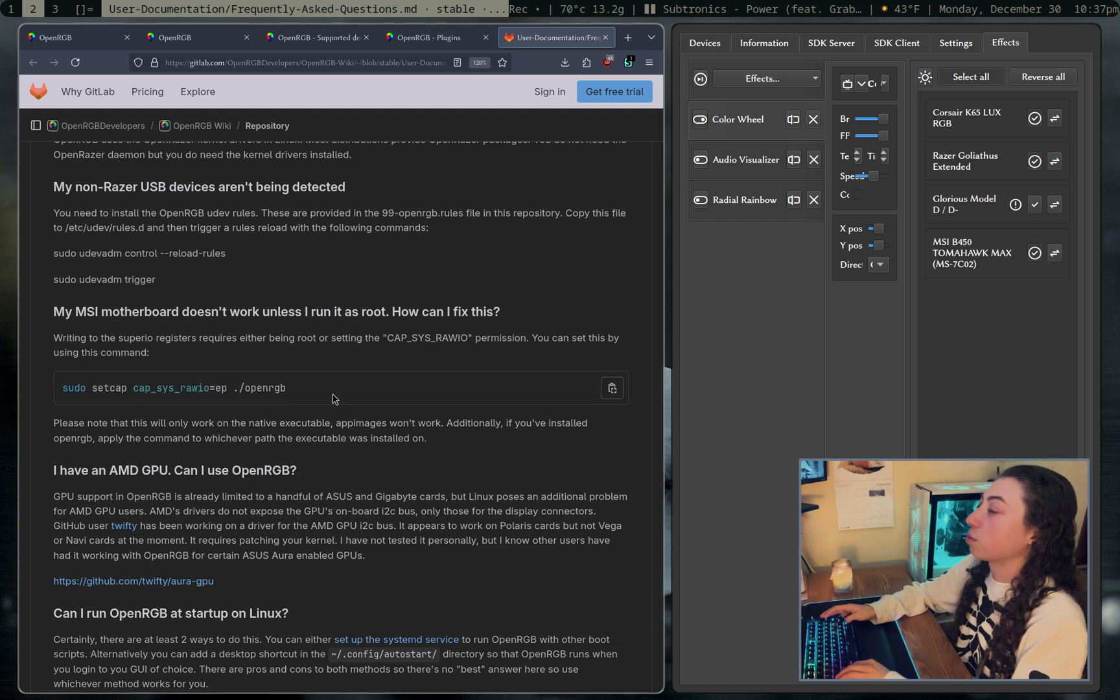
key("super+Return")
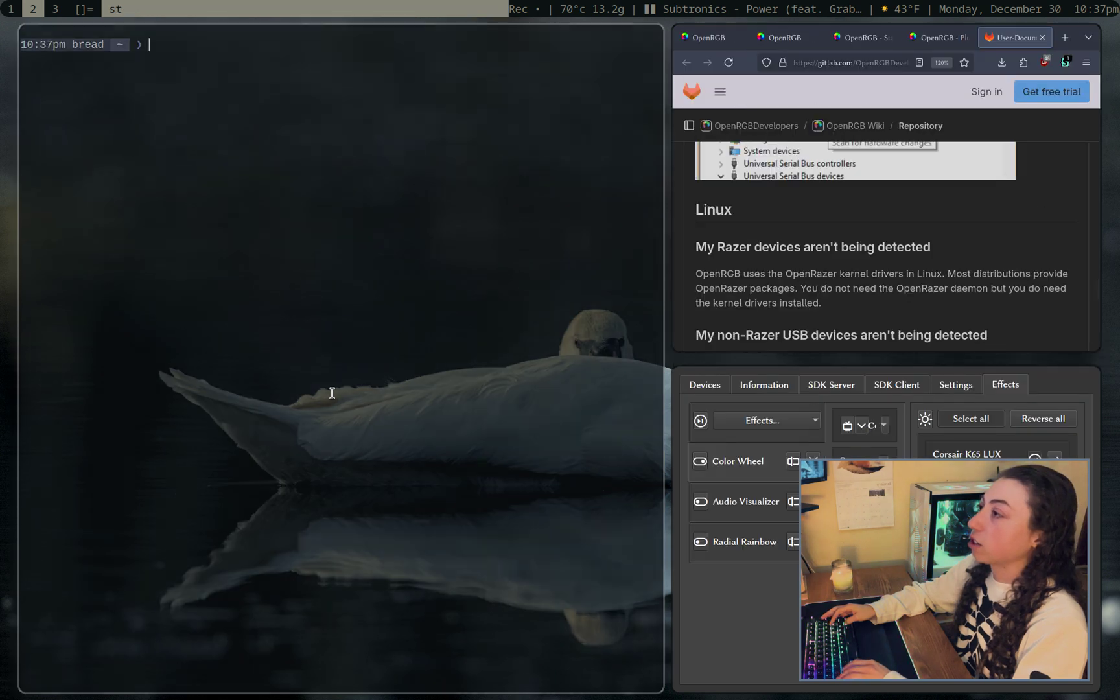
Step: Run which openrgb, showing /usr/bin/openrgb, and compare it with the FAQ's sudo setcap cap_sys_rawio=ep command
scroll(972, 244, "down", 4)
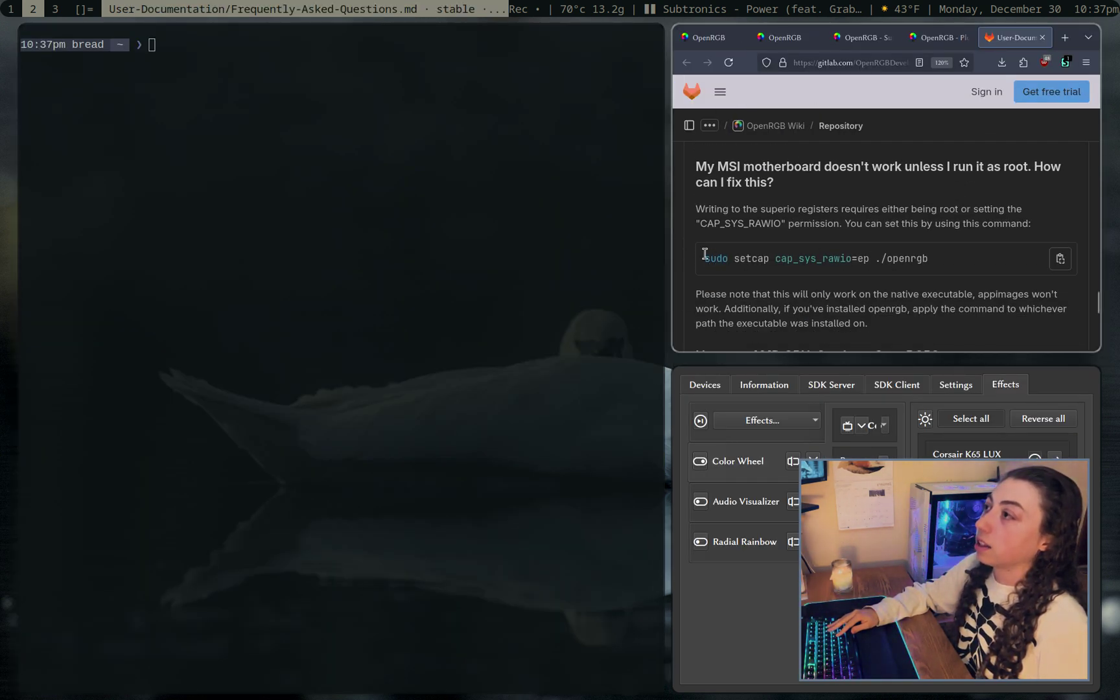
left_click_drag(704, 258, 959, 260)
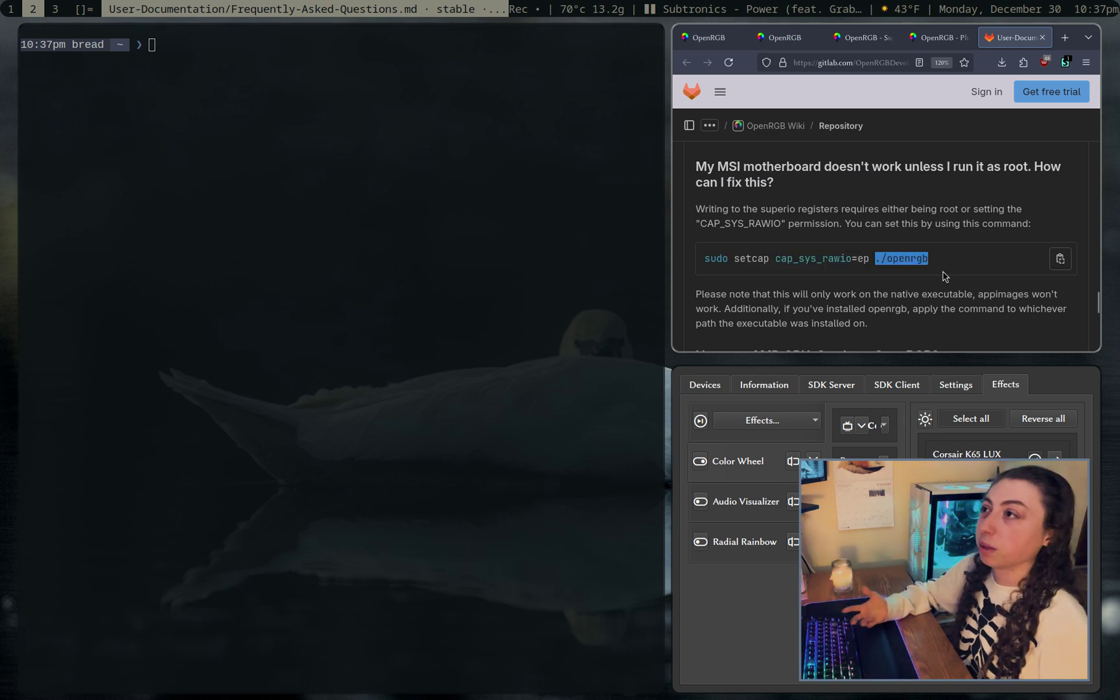
type("which o")
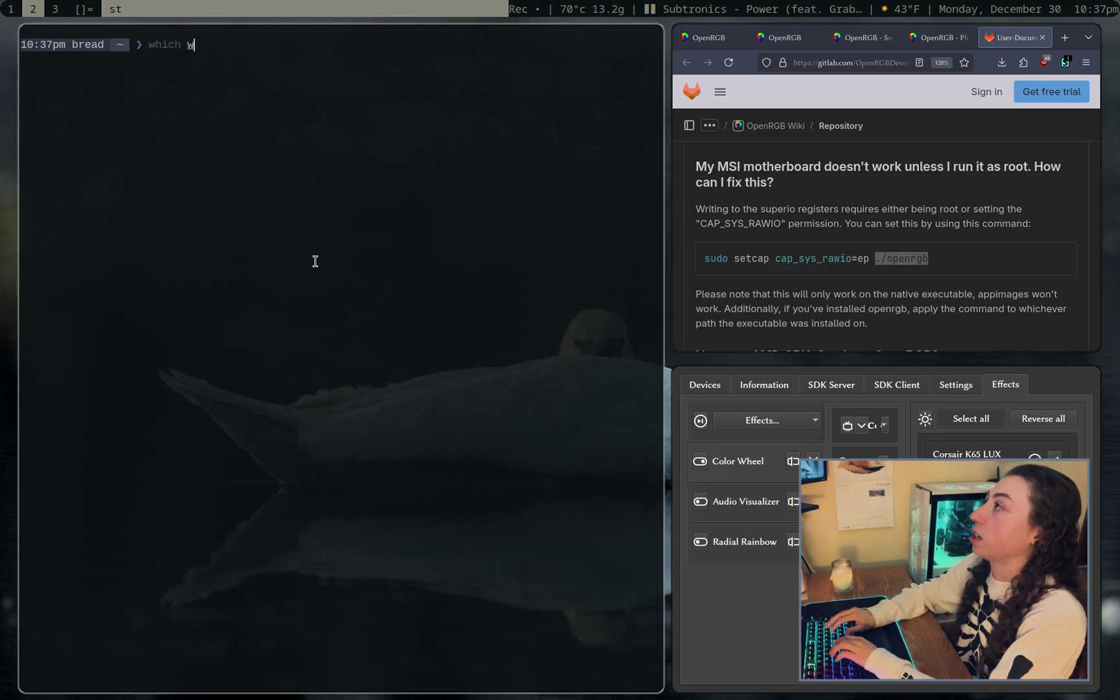
type("penrgb")
key("Return")
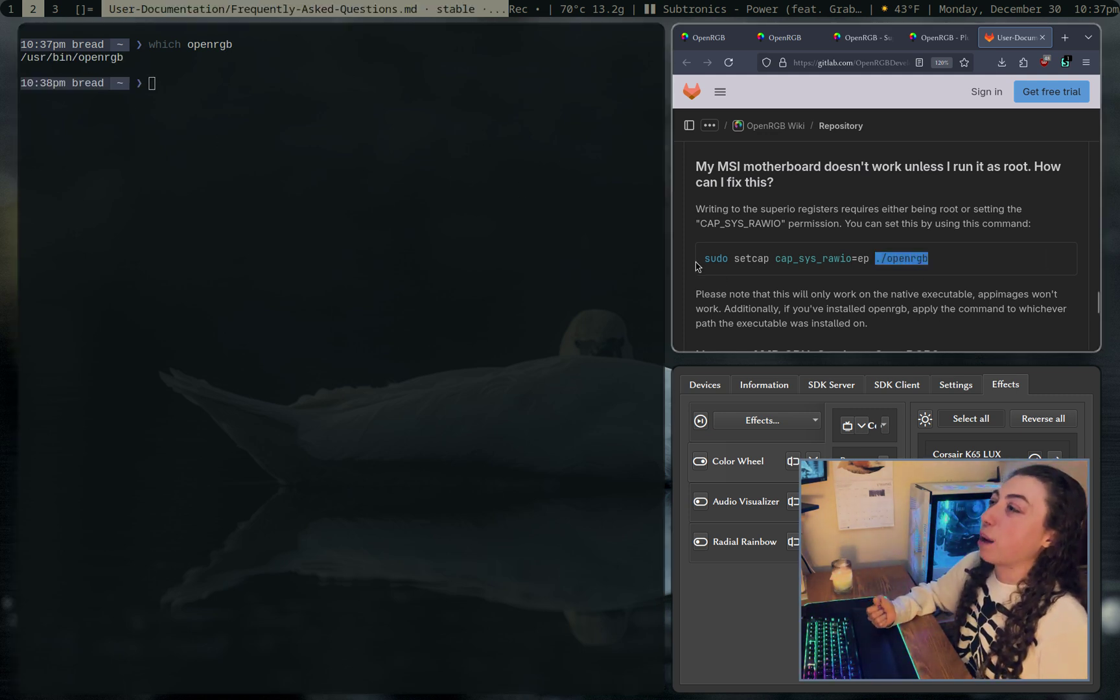
left_click_drag(701, 259, 869, 260)
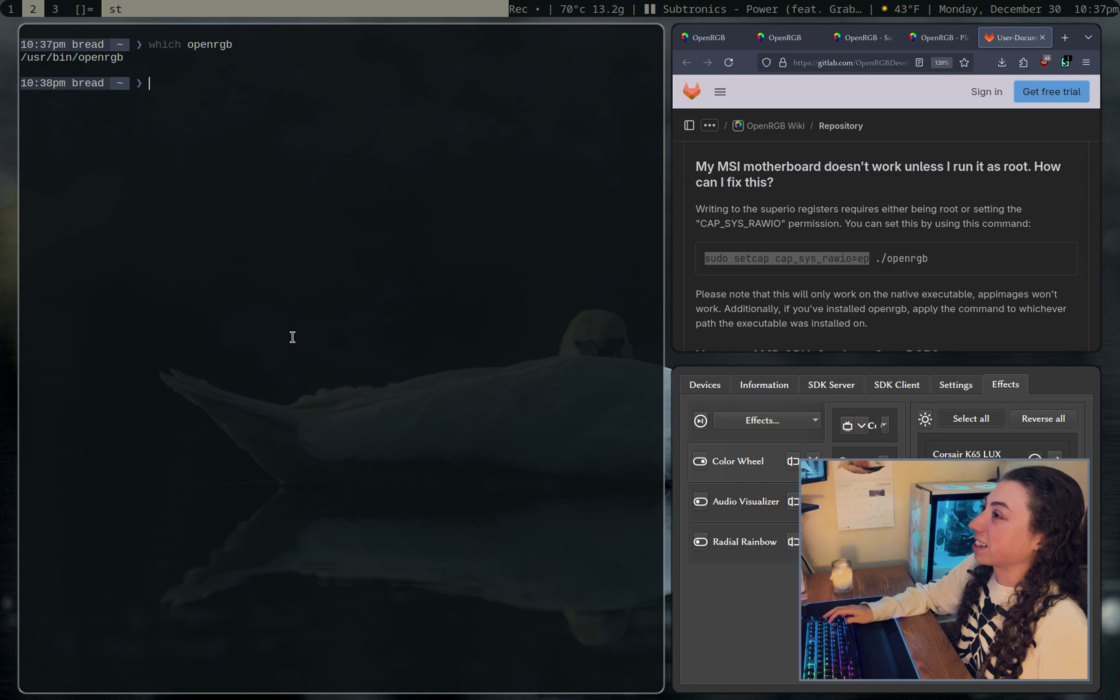
key("ctrl+d")
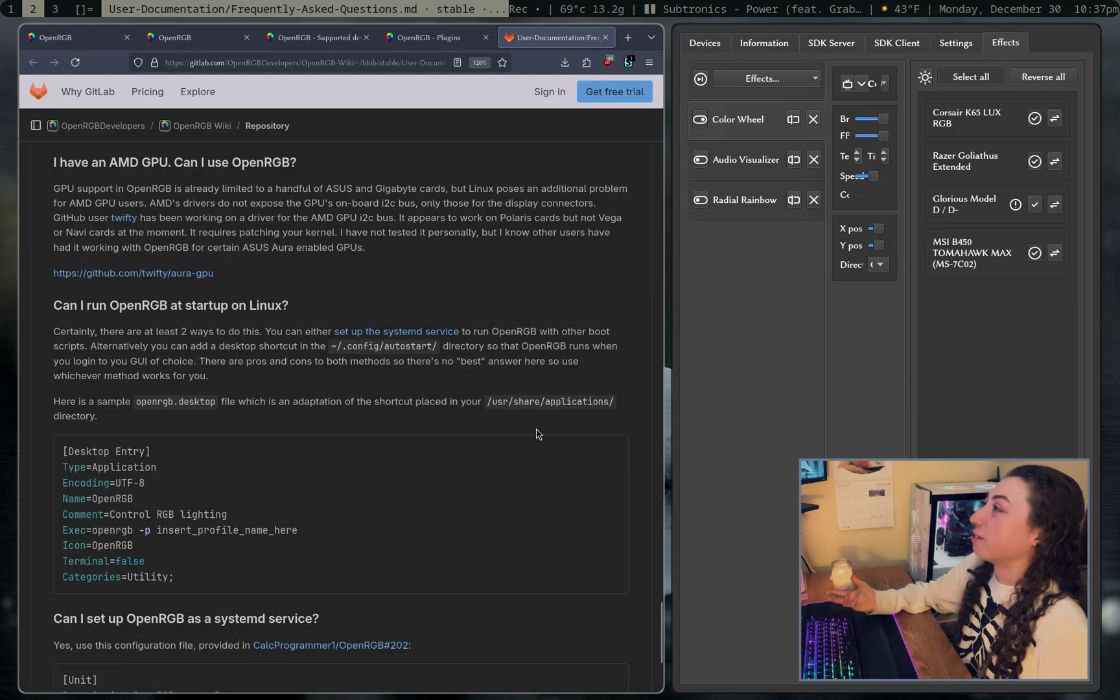
scroll(497, 477, "down", 2)
scroll(498, 476, "up", 2)
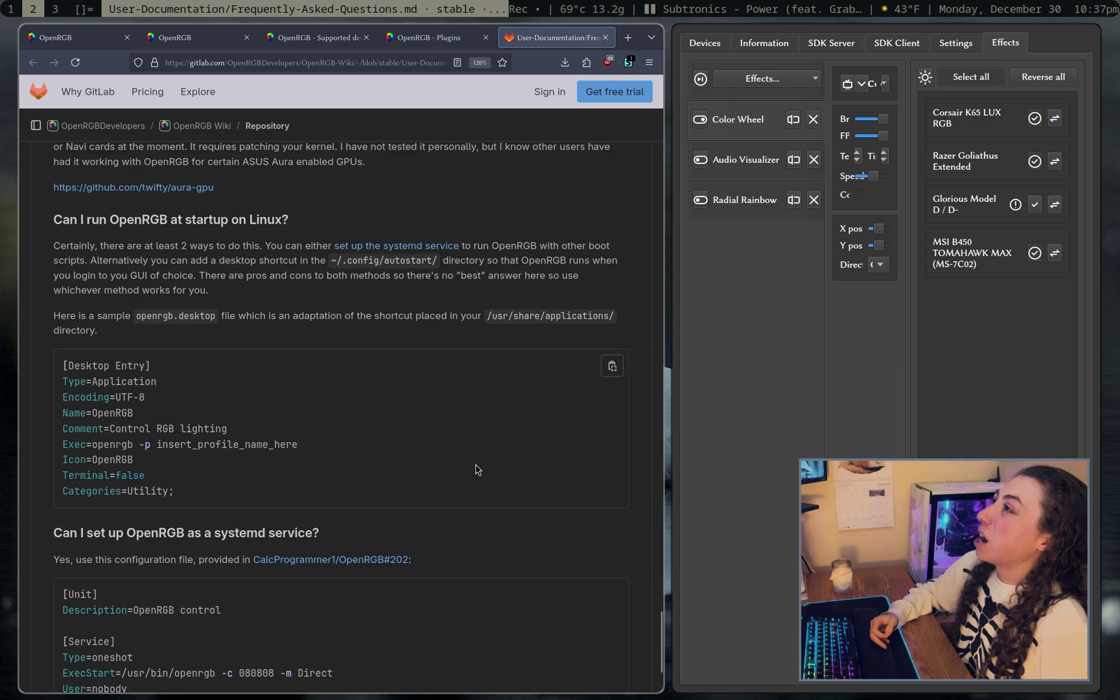